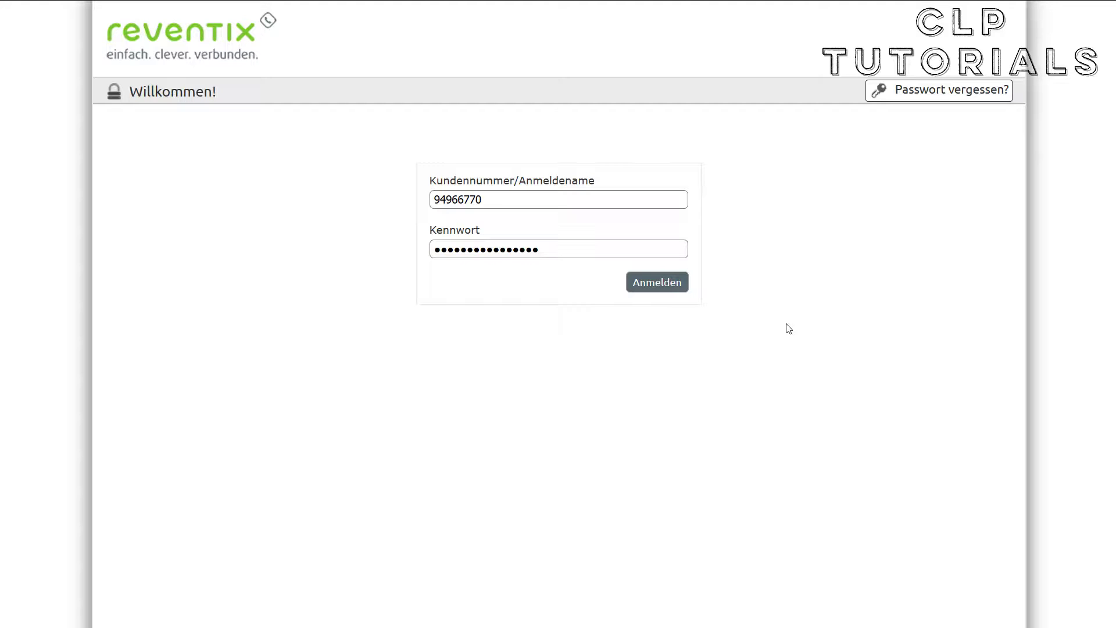
- Sign in to the reventix customer portal and open the TK-Anlage VoIP connection for editing
click(663, 288)
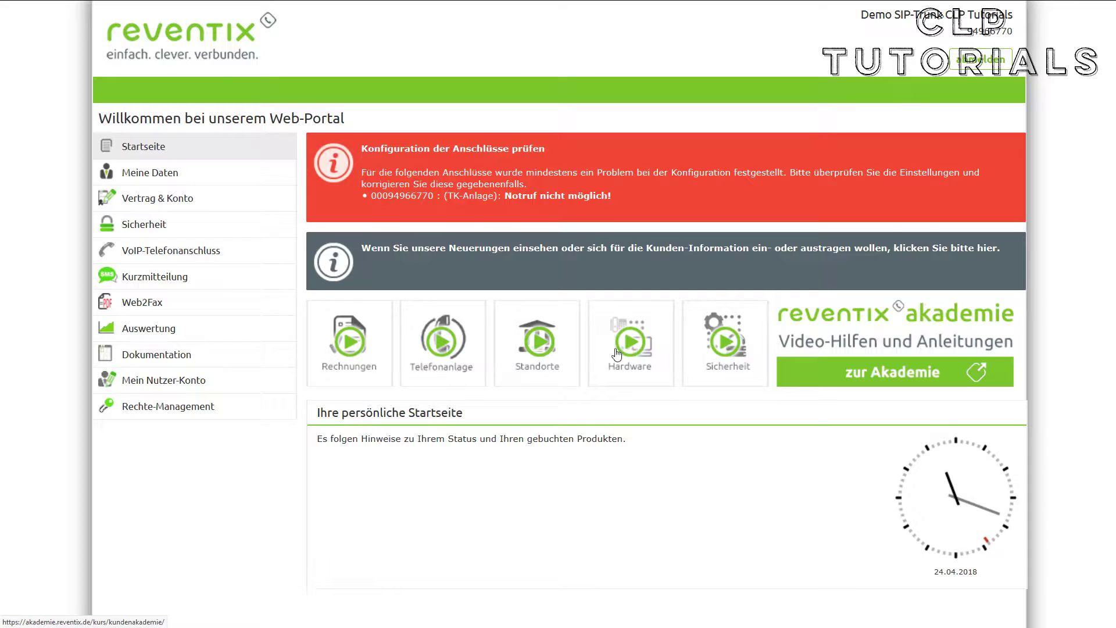
click(225, 254)
click(203, 283)
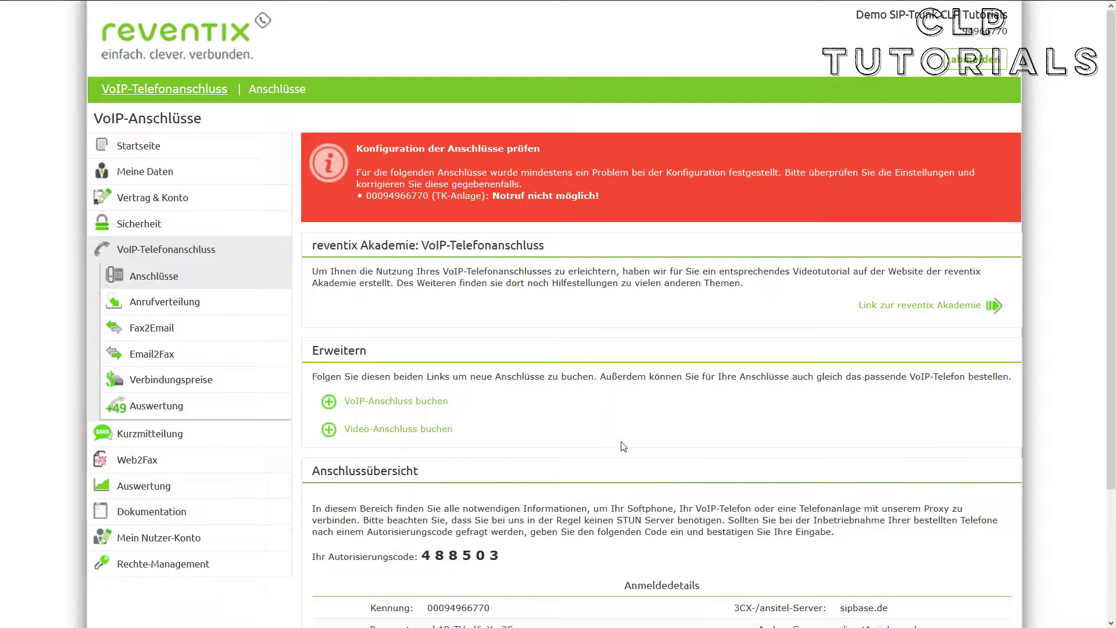
scroll(476, 563, down, 3)
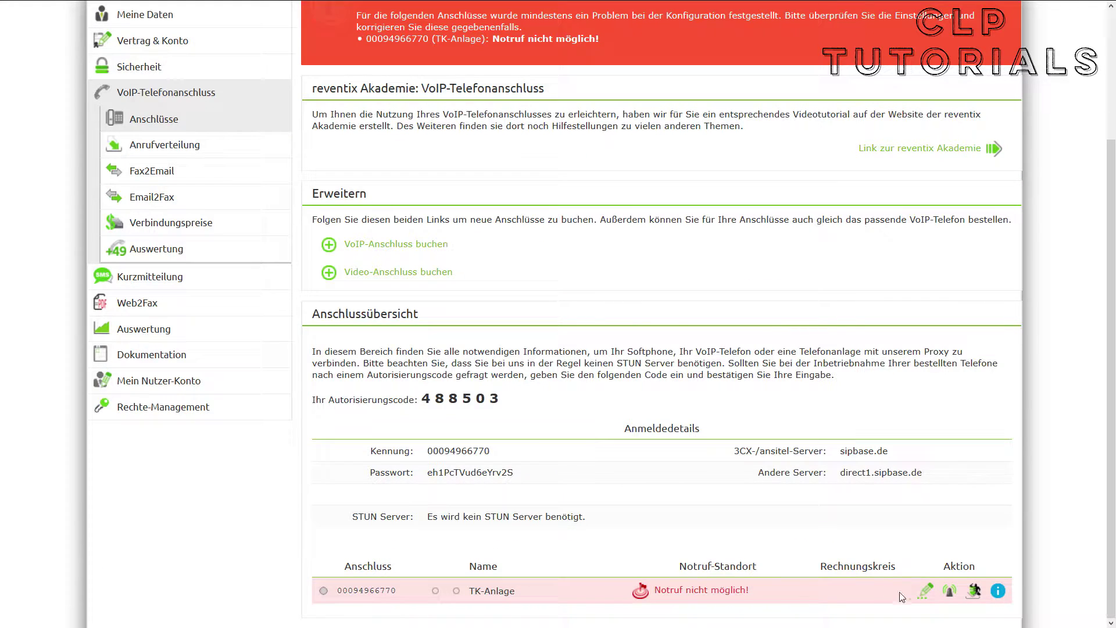
click(927, 592)
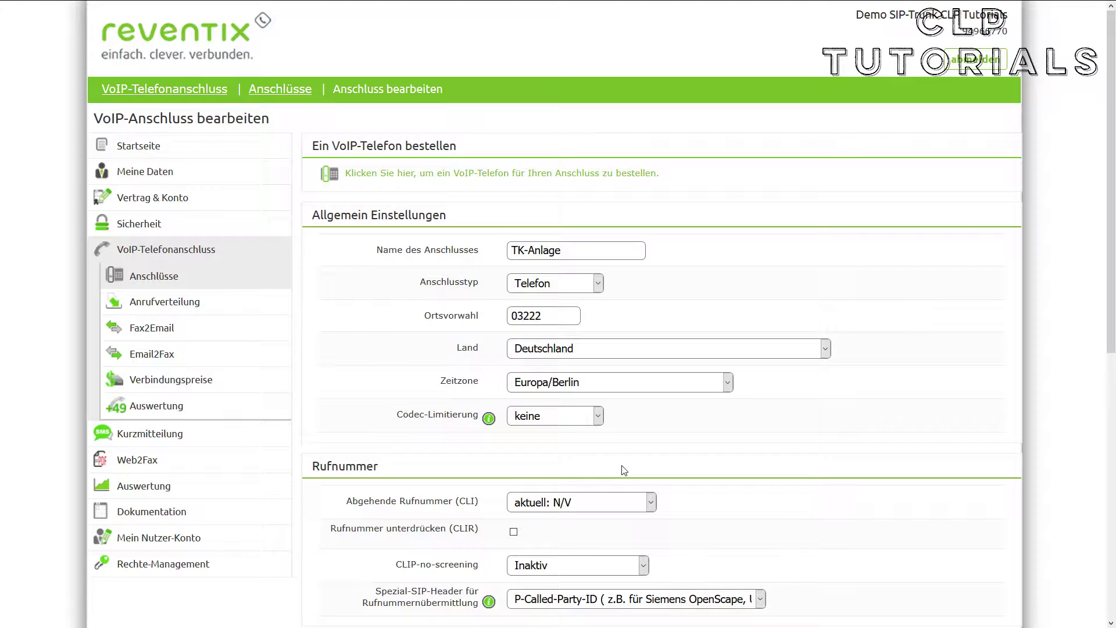
- Review the codec, outgoing number (CLI) and CLIP-no-screening options, leaving them at keine, aktuell: N/V and Inaktiv
click(576, 422)
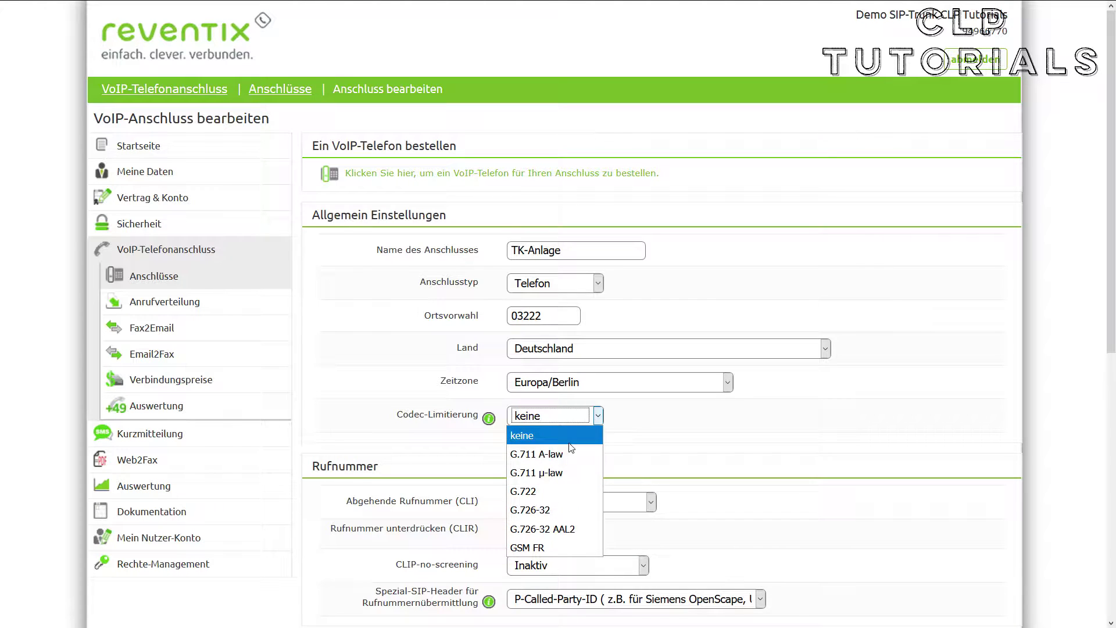
click(535, 444)
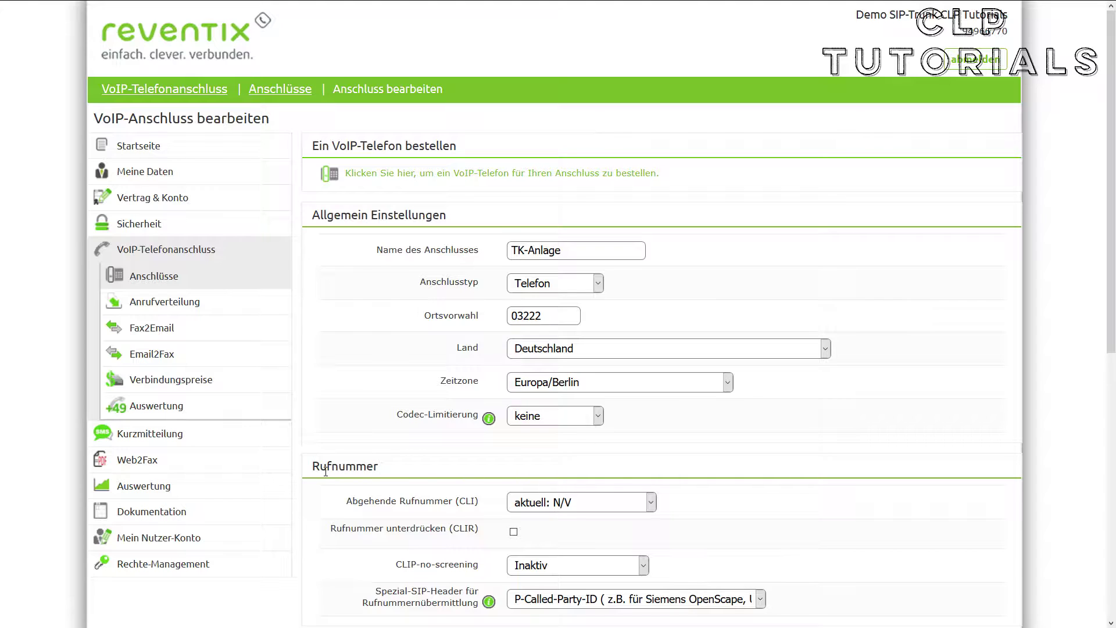
scroll(326, 472, down, 3)
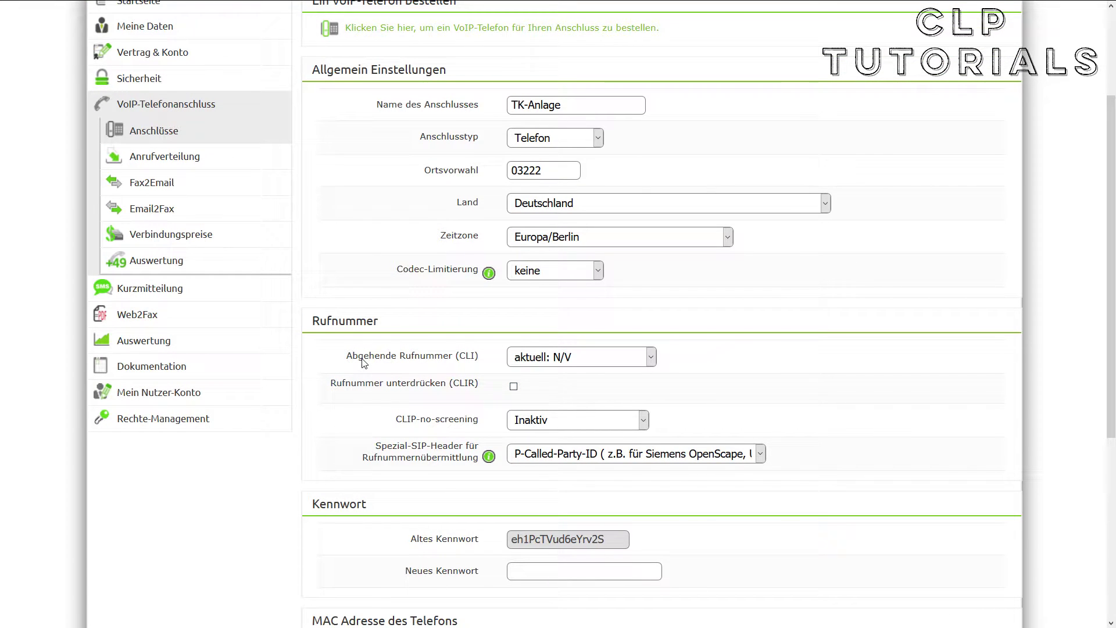
click(585, 365)
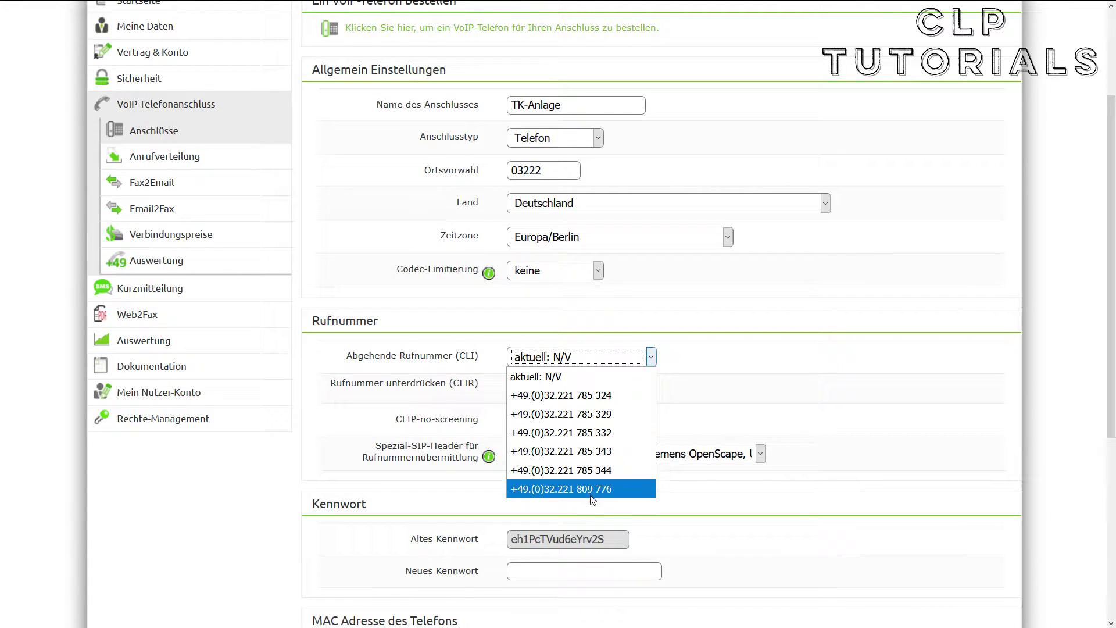
click(579, 376)
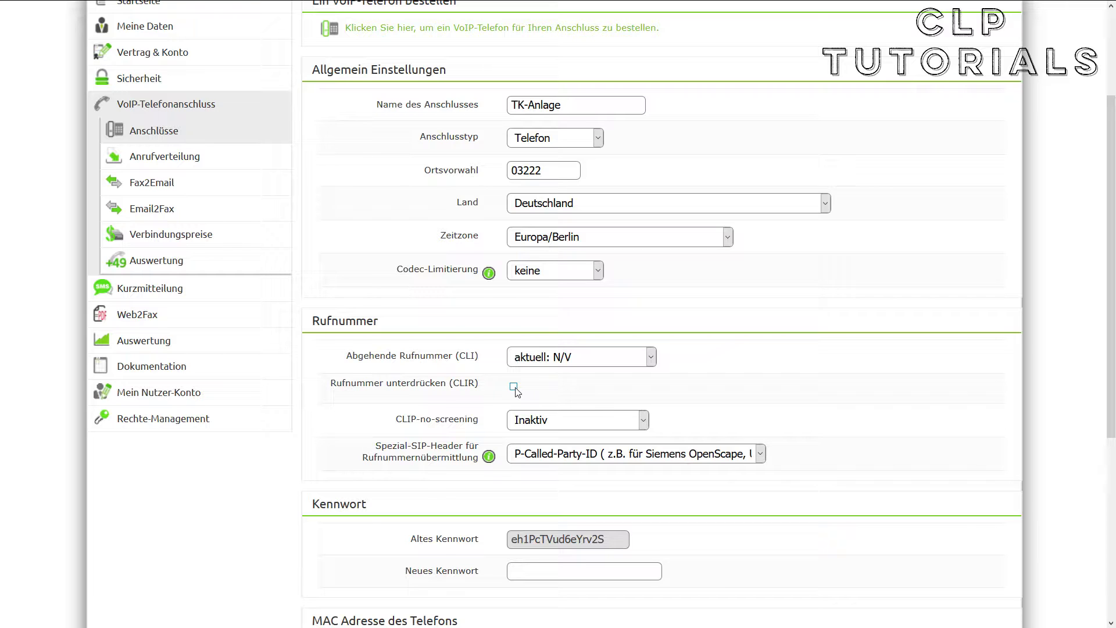
click(540, 423)
click(706, 415)
- Choose P-Called-Party-ID as the special SIP header for number transmission and save the connection settings
click(588, 455)
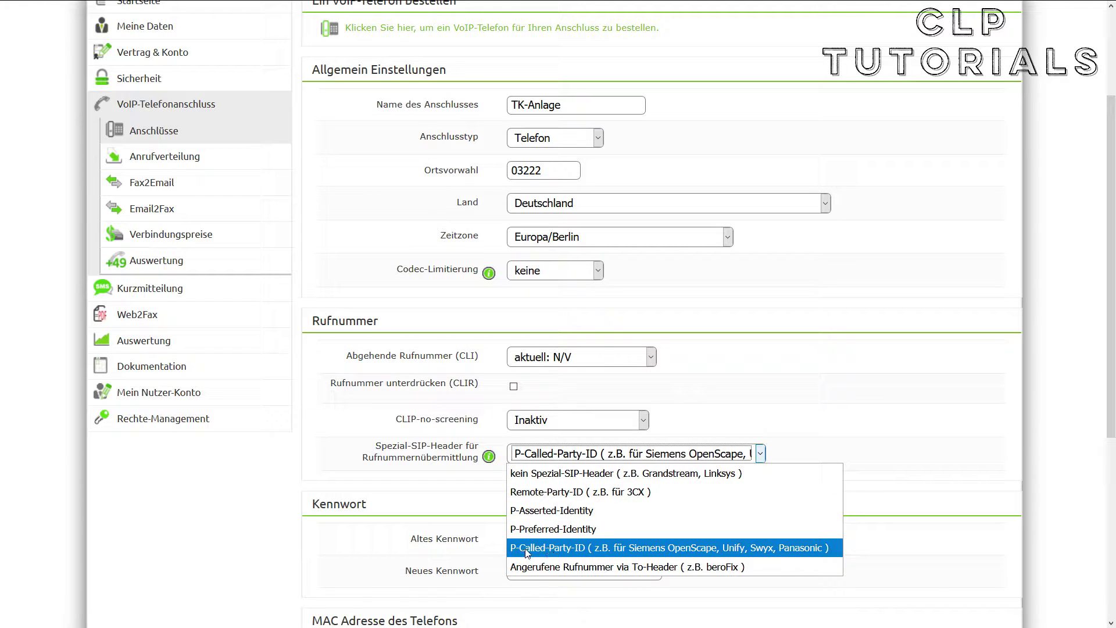
click(650, 550)
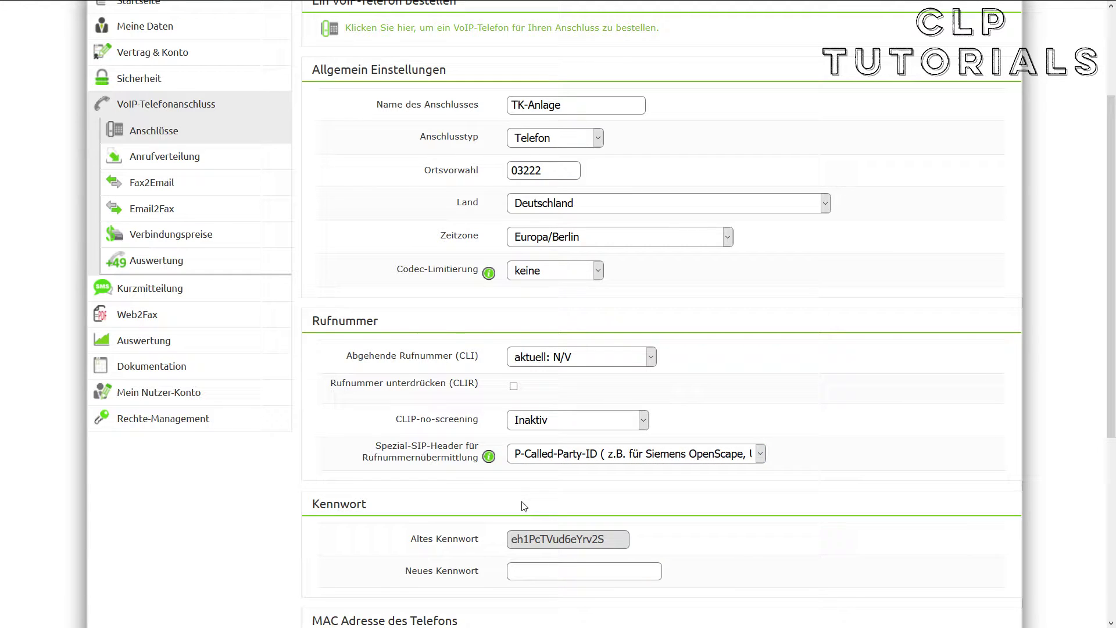
scroll(510, 505, down, 4)
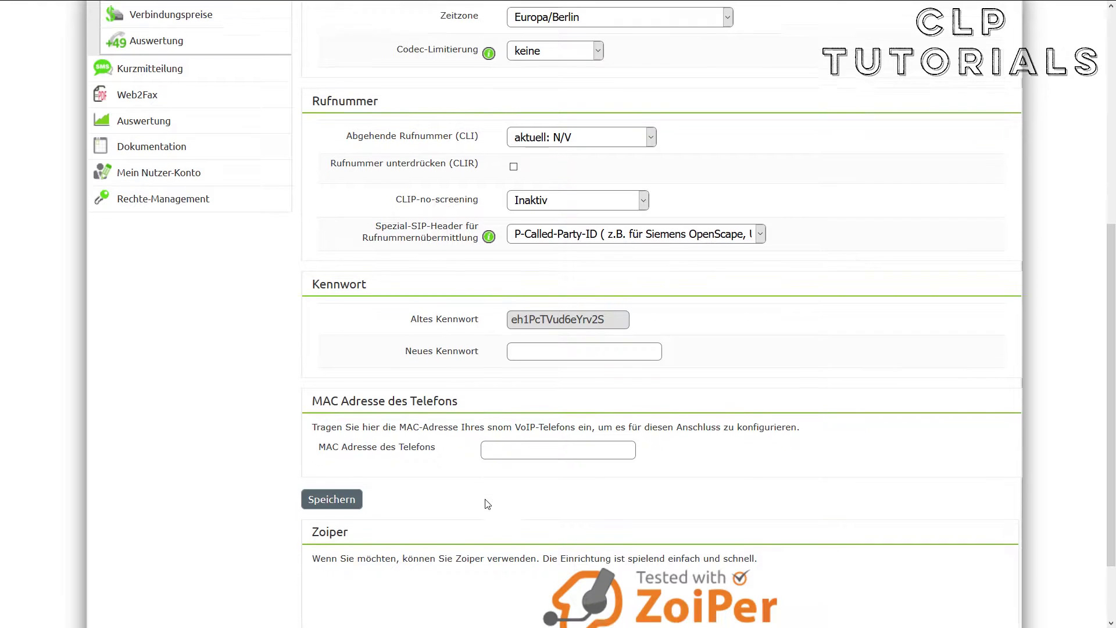
click(331, 491)
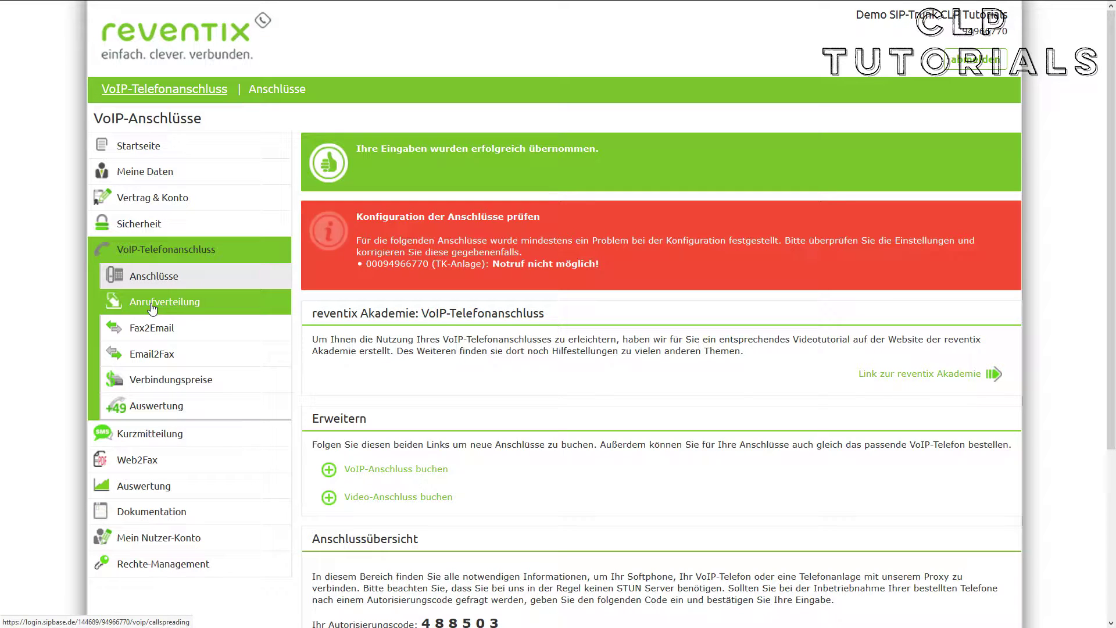
- Check how the phone numbers are assigned under Anrufverteilung and go back to the Anschlüsse overview
click(210, 312)
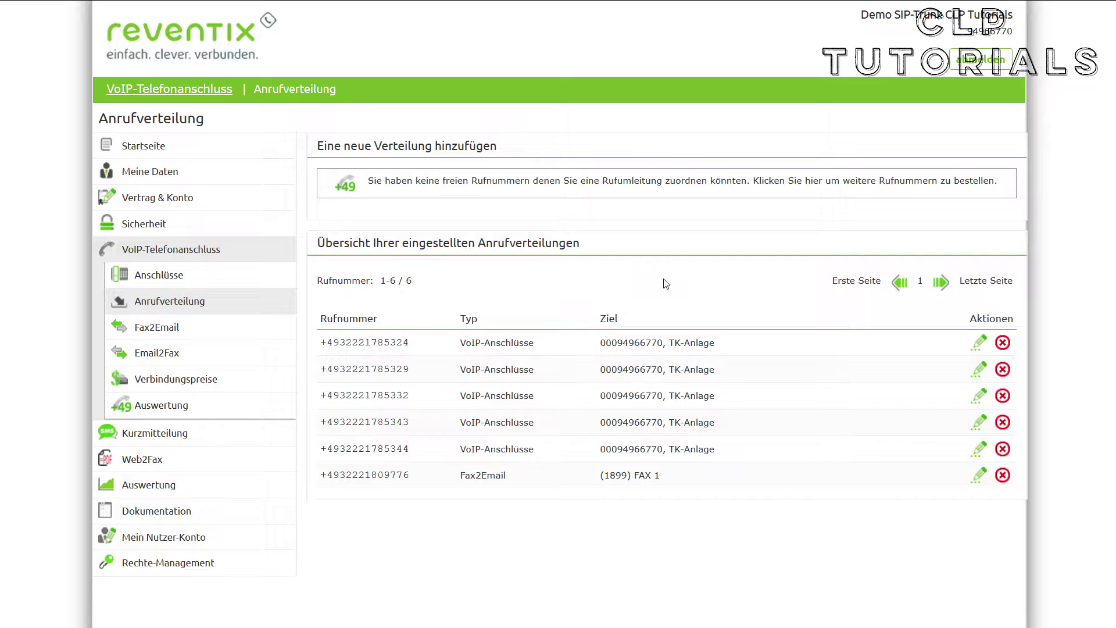
click(208, 281)
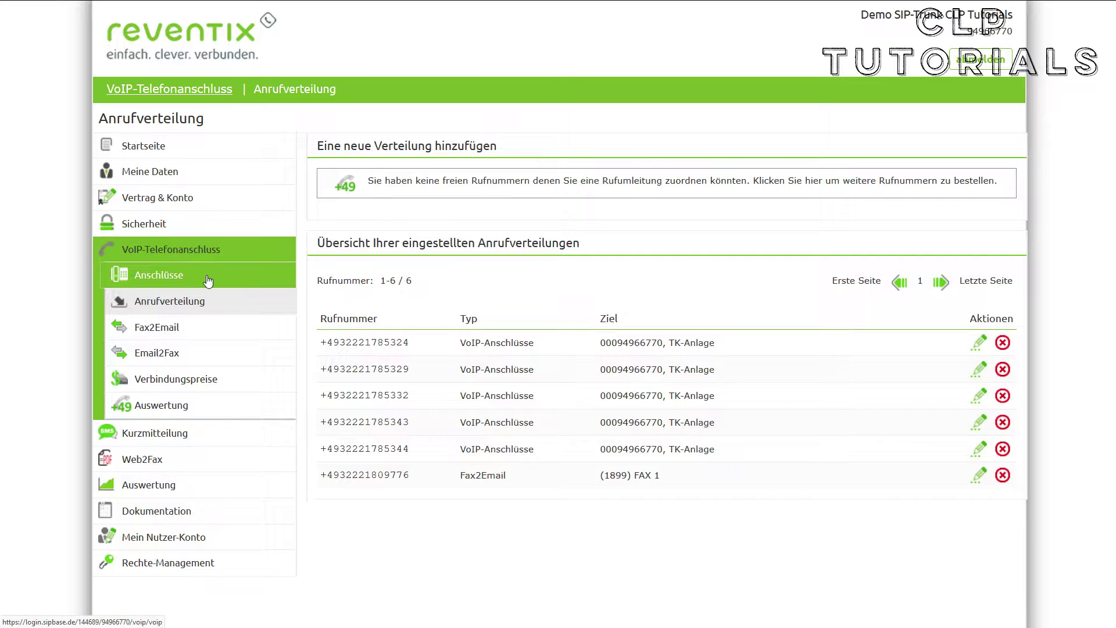
scroll(583, 468, down, 3)
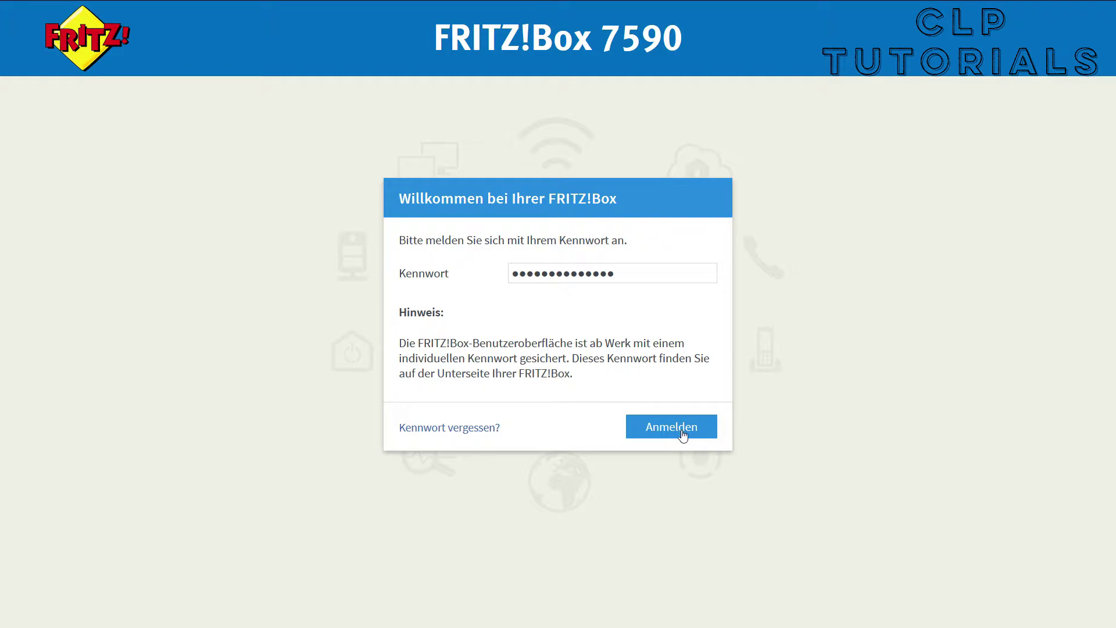
- Switch to the FRITZ!Box 7590 interface, sign in and open the Eigene Rufnummern page under Telefonie
click(647, 433)
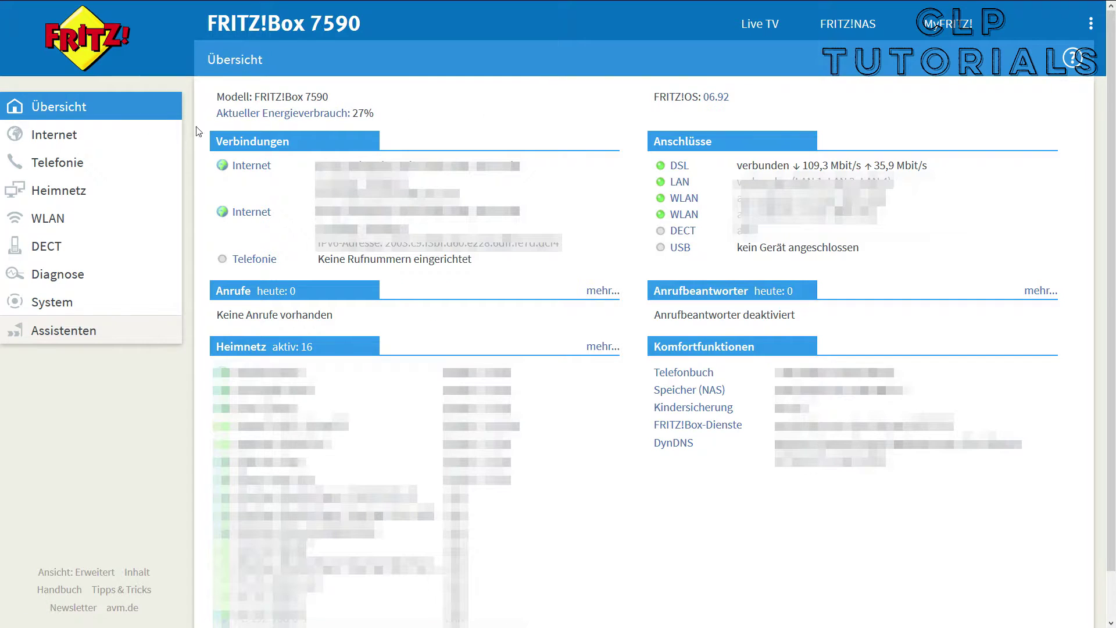
click(117, 168)
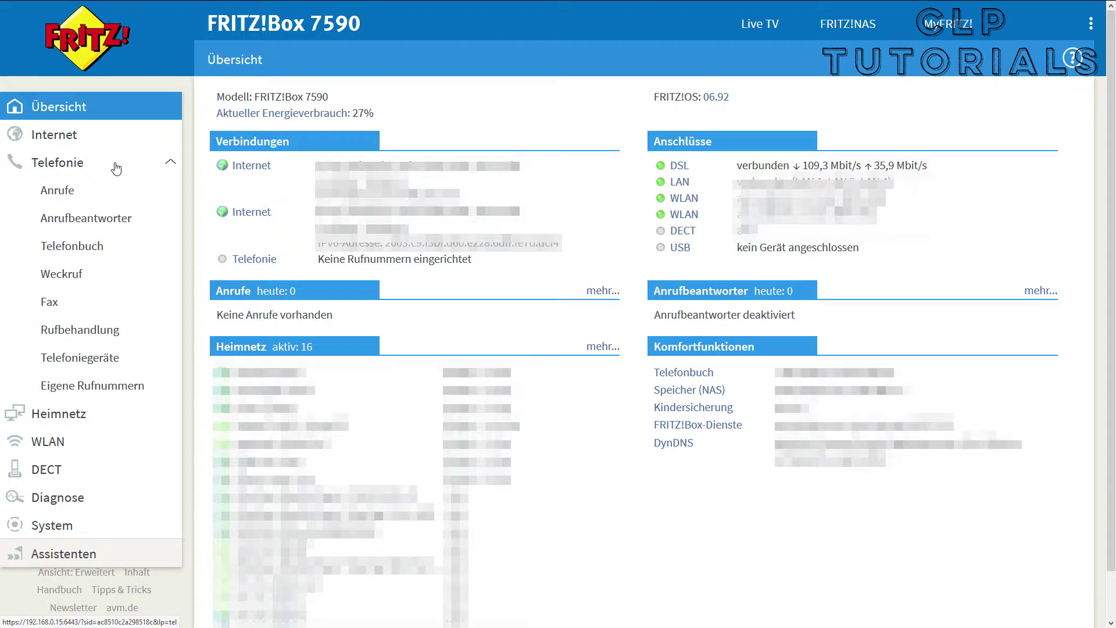
click(95, 395)
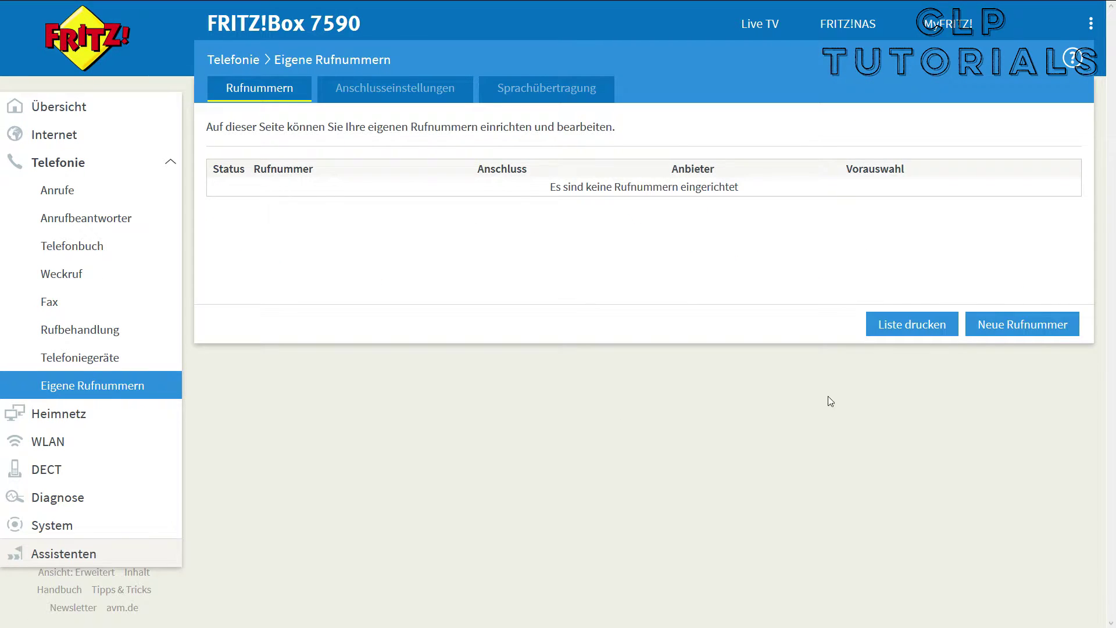
- Start setting up a new phone number with IP-basierter Anschluss as the connection type
click(1033, 330)
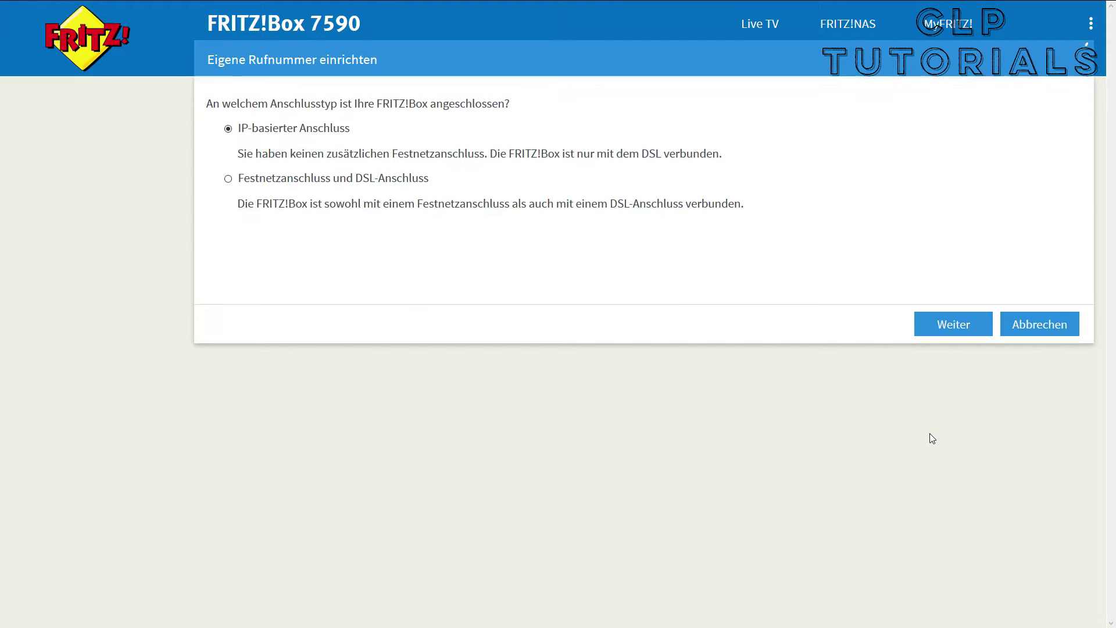
click(229, 126)
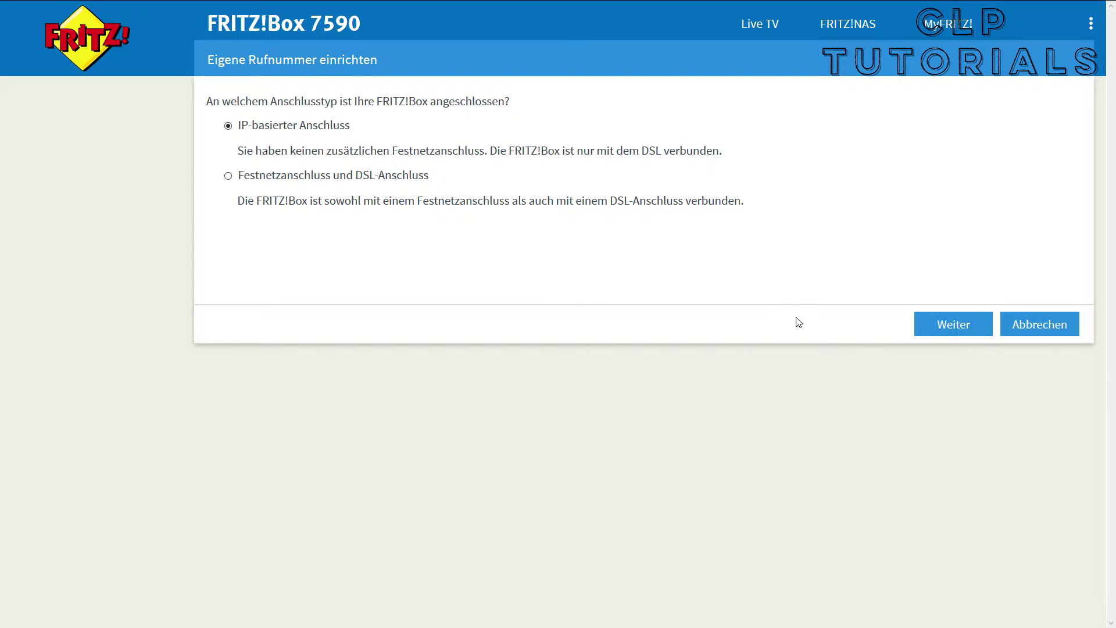
click(975, 331)
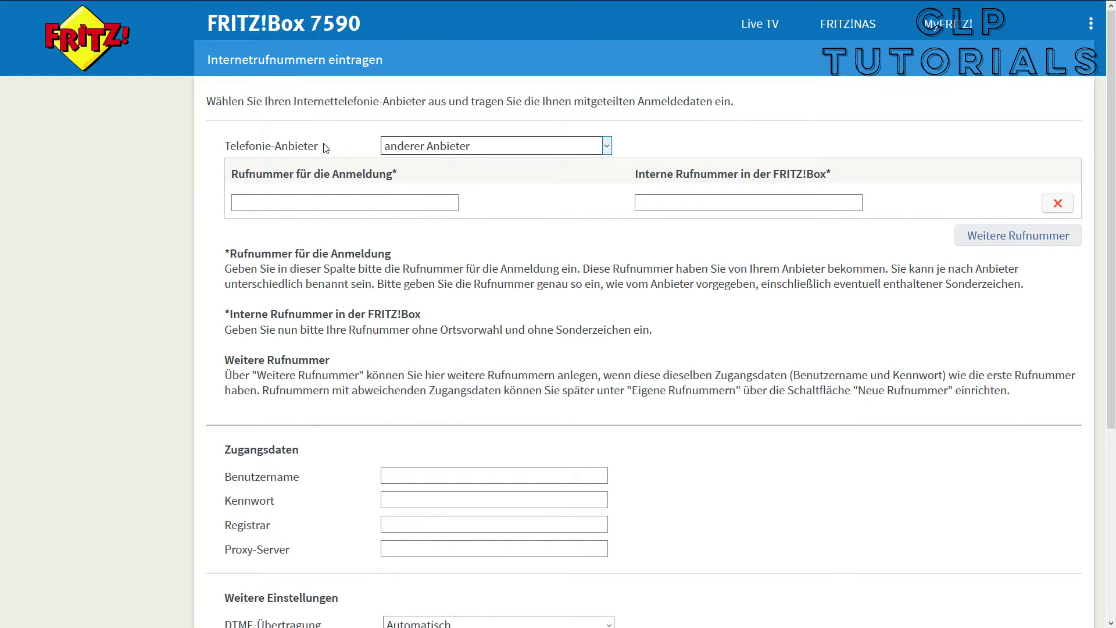
- Set the telephony provider to SIP-Trunking mit unterschiedlichen Rufnummern
click(401, 146)
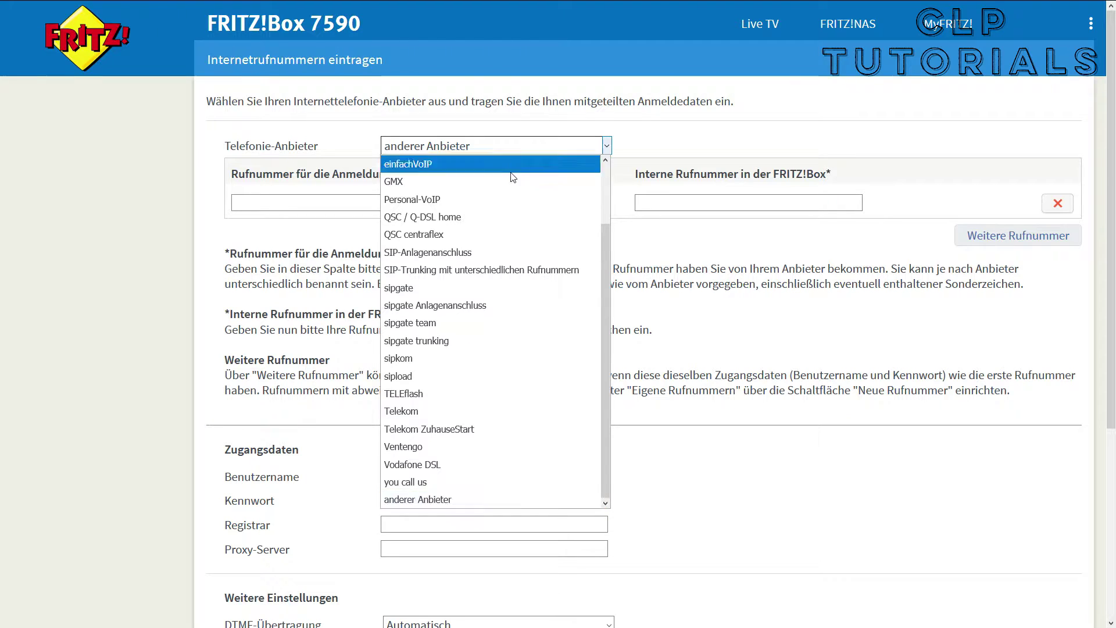
click(528, 278)
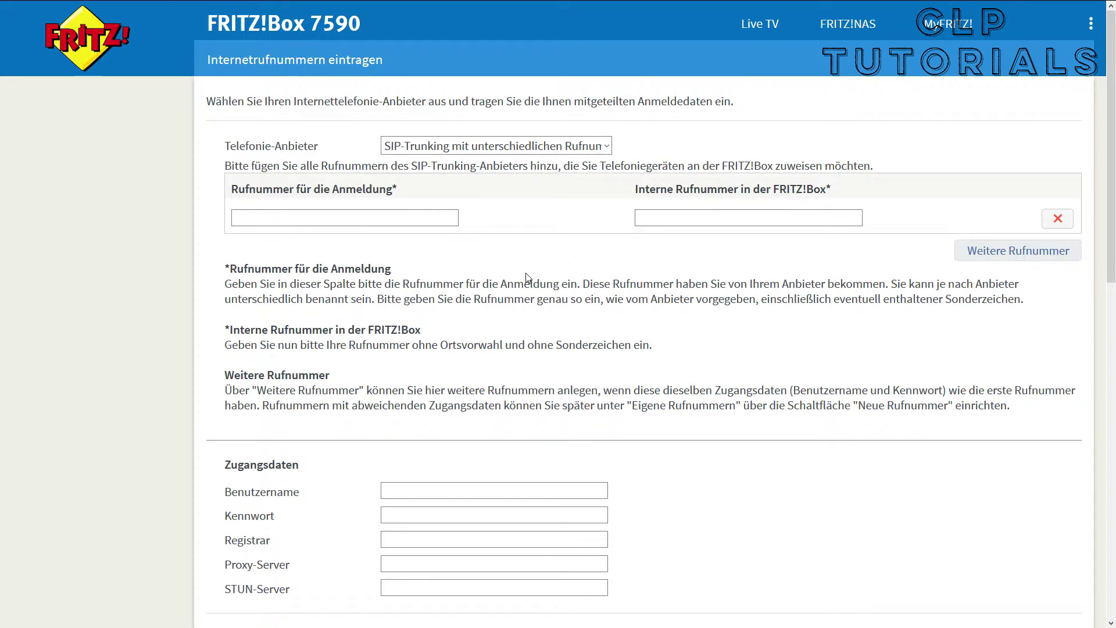
click(680, 213)
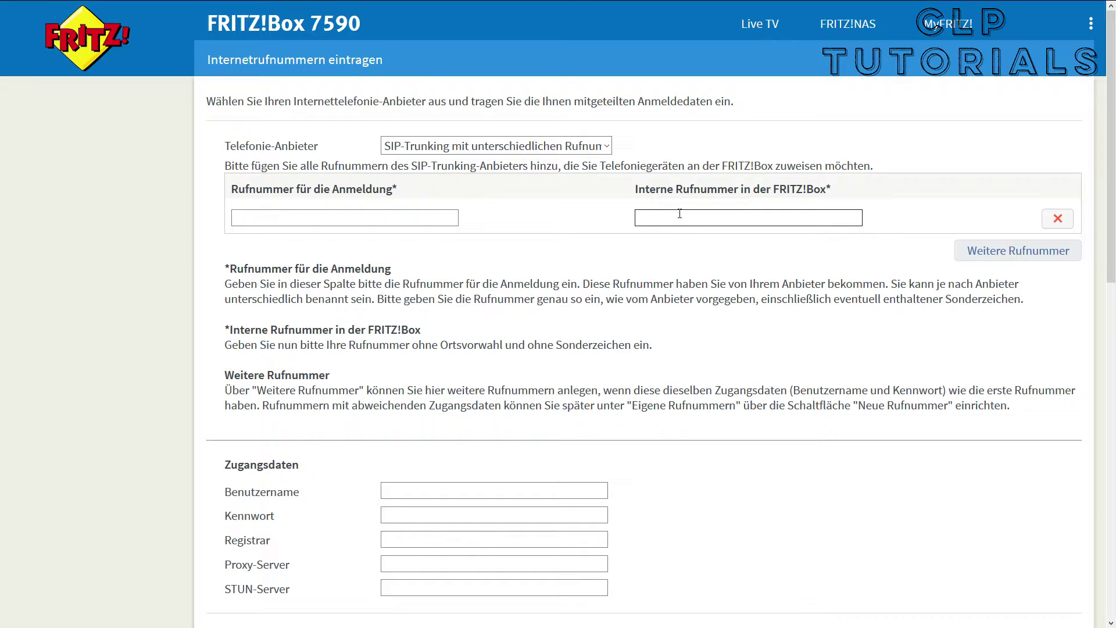
click(719, 219)
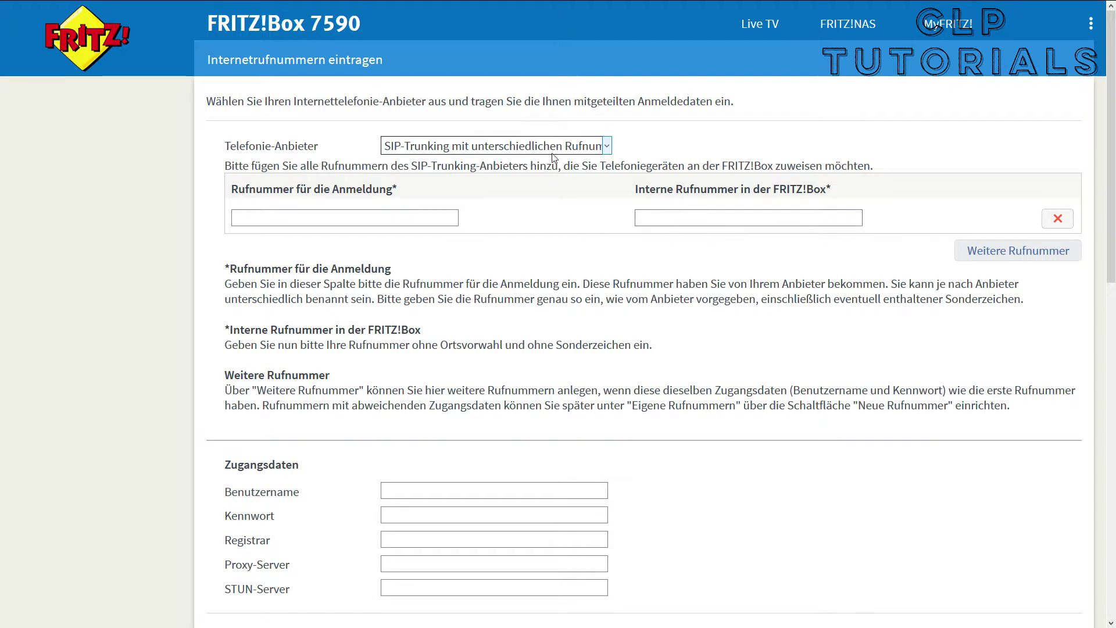
click(532, 147)
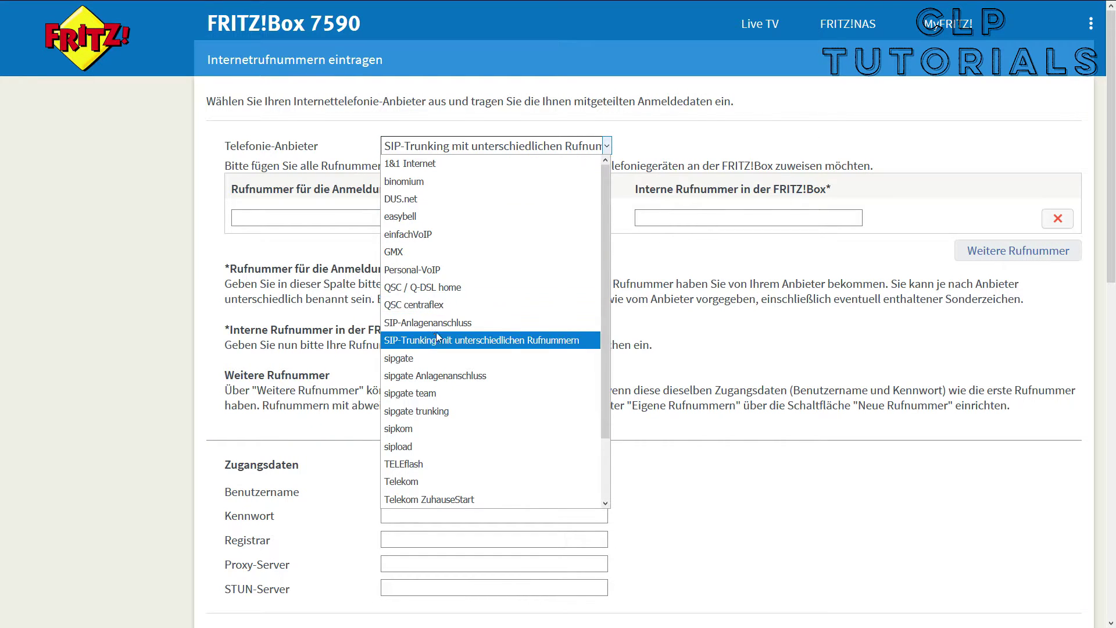
click(681, 268)
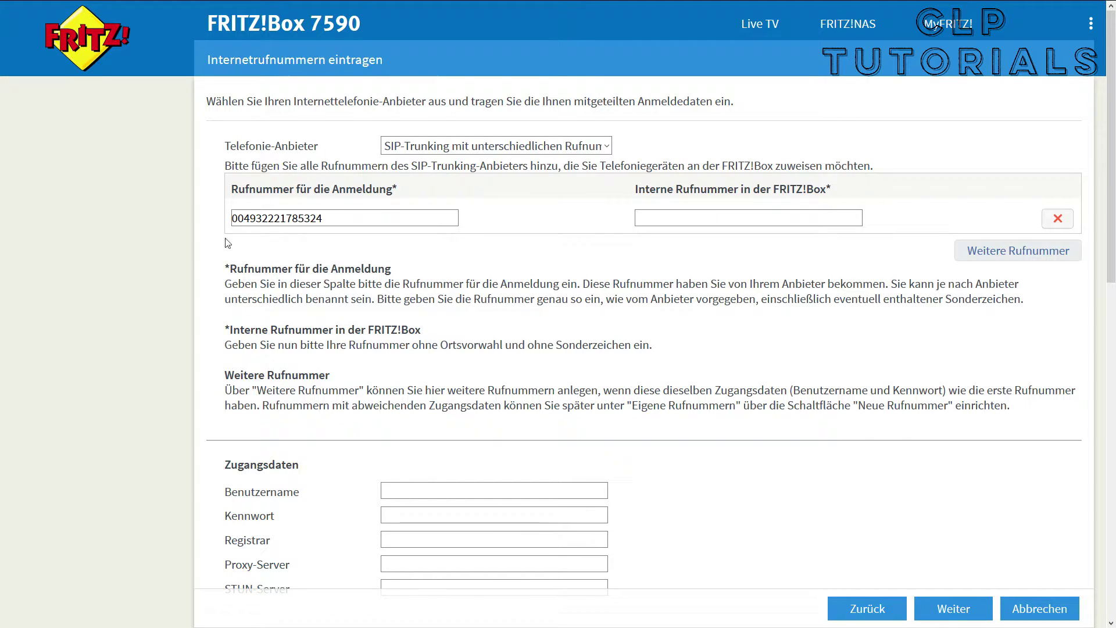
- Assign the internal number 24 to the first registration phone number
click(258, 219)
click(698, 220)
text(24)
- Add a second registration phone number ending in 29 and give it the internal number 29
click(993, 255)
click(289, 253)
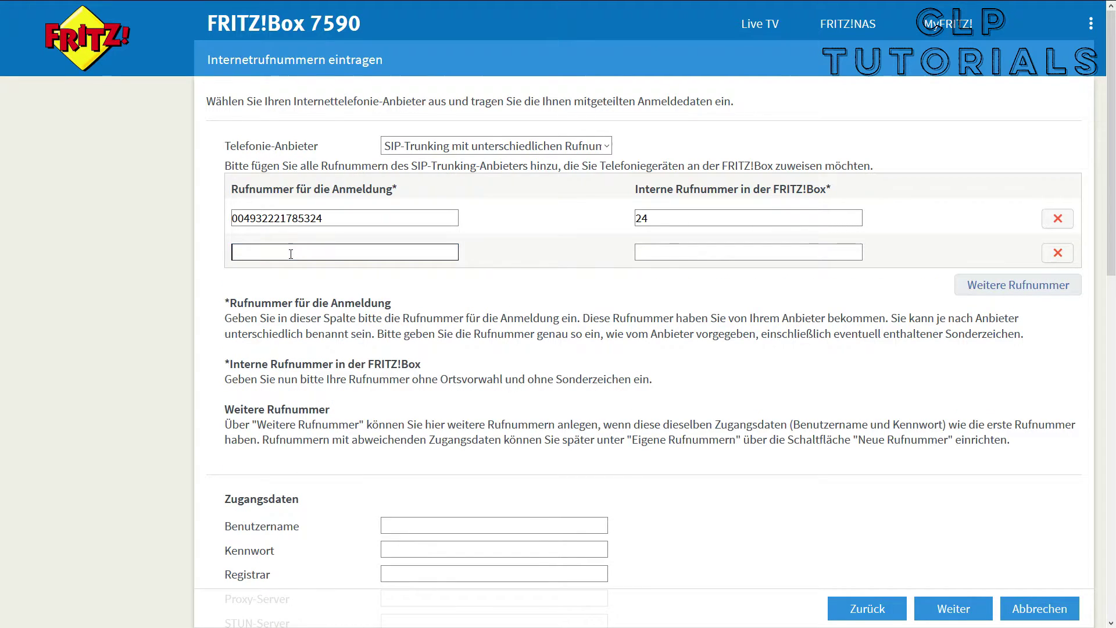
key(ctrl+v)
key(BackSpace)
text(9)
click(672, 252)
text(29)
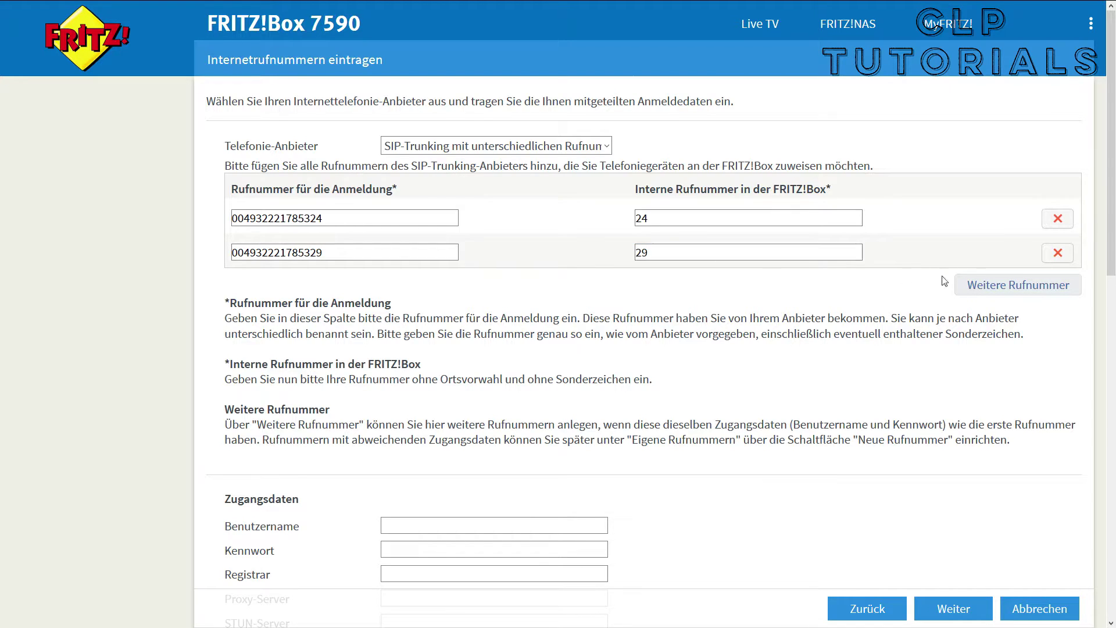
- Add a third registration phone number ending in 34 and give it the internal number 34
click(1015, 285)
click(407, 293)
key(ctrl+v)
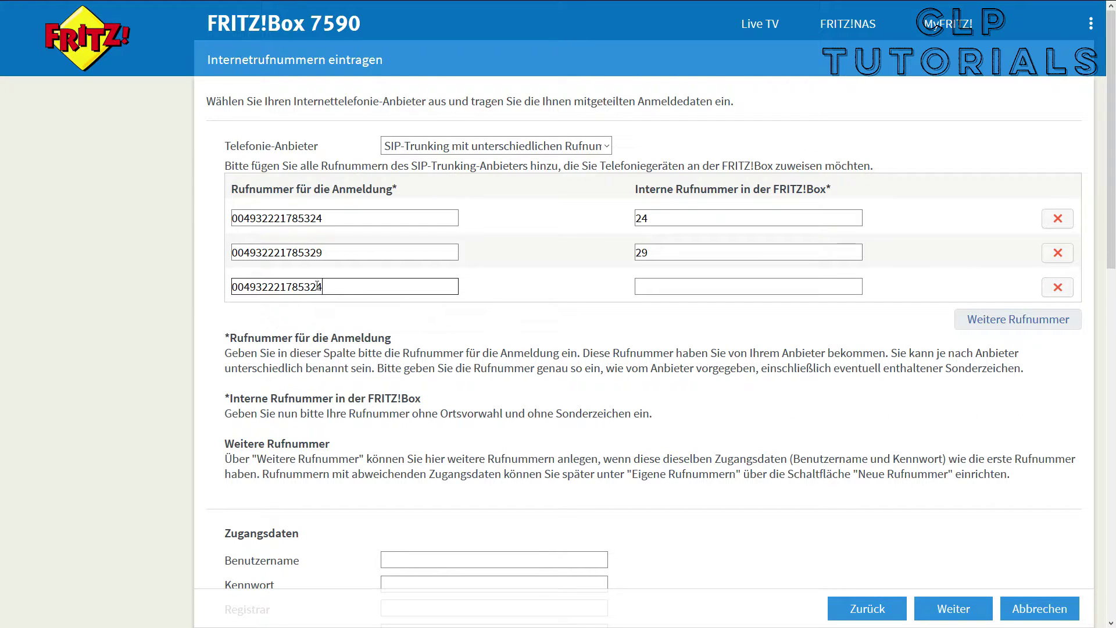
key(Left)
key(BackSpace)
text(3)
click(668, 285)
text(34)
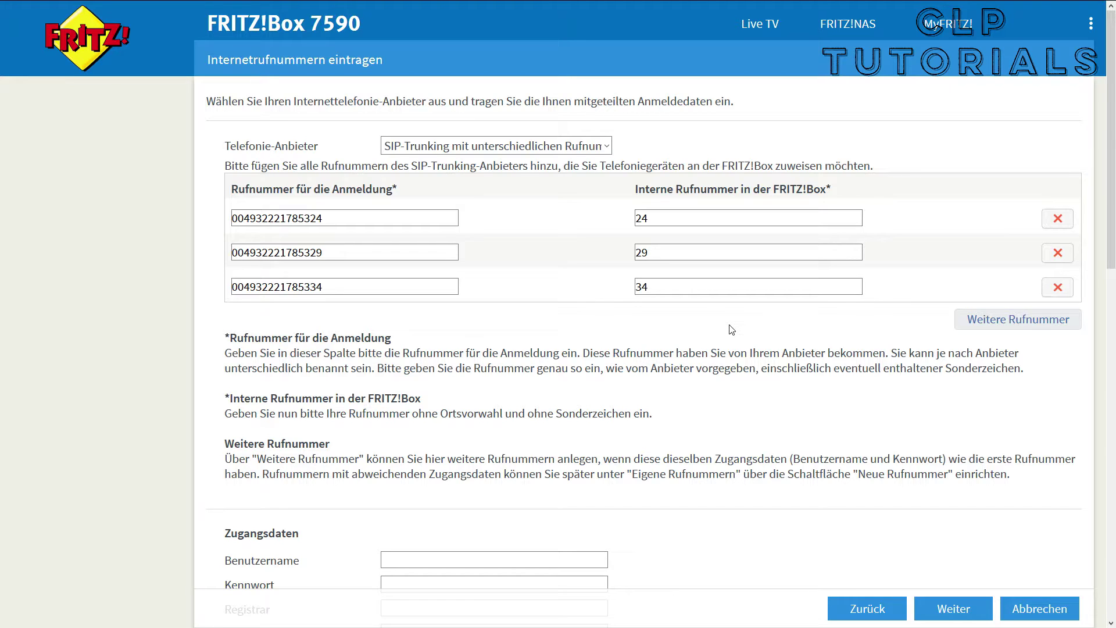
- Set both Landesvorwahl and Ortsvorwahl to Keine in the number format settings
scroll(529, 366, down, 6)
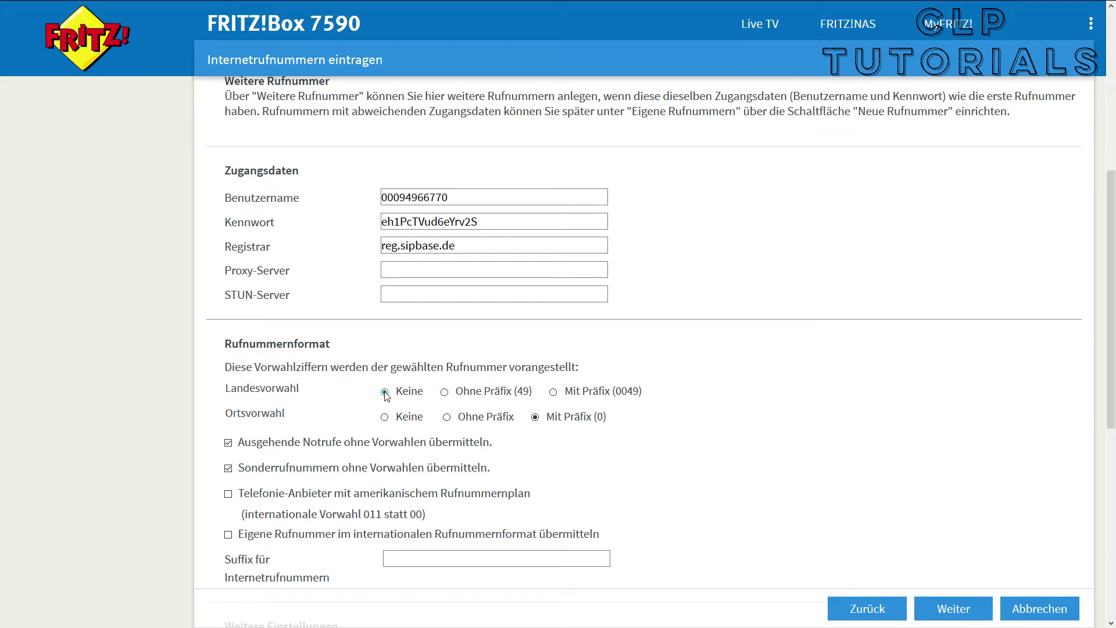
click(385, 418)
- Set DTMF-Übertragung to RTP oder Inband in the SIP trunk's additional settings
scroll(451, 475, down, 4)
scroll(450, 483, down, 3)
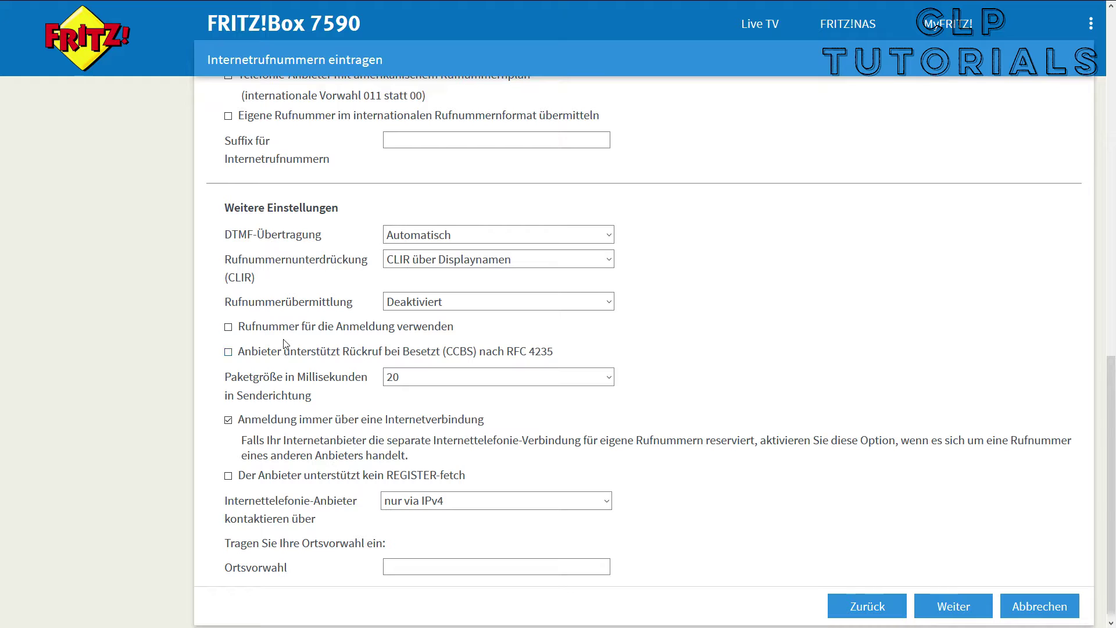
click(437, 235)
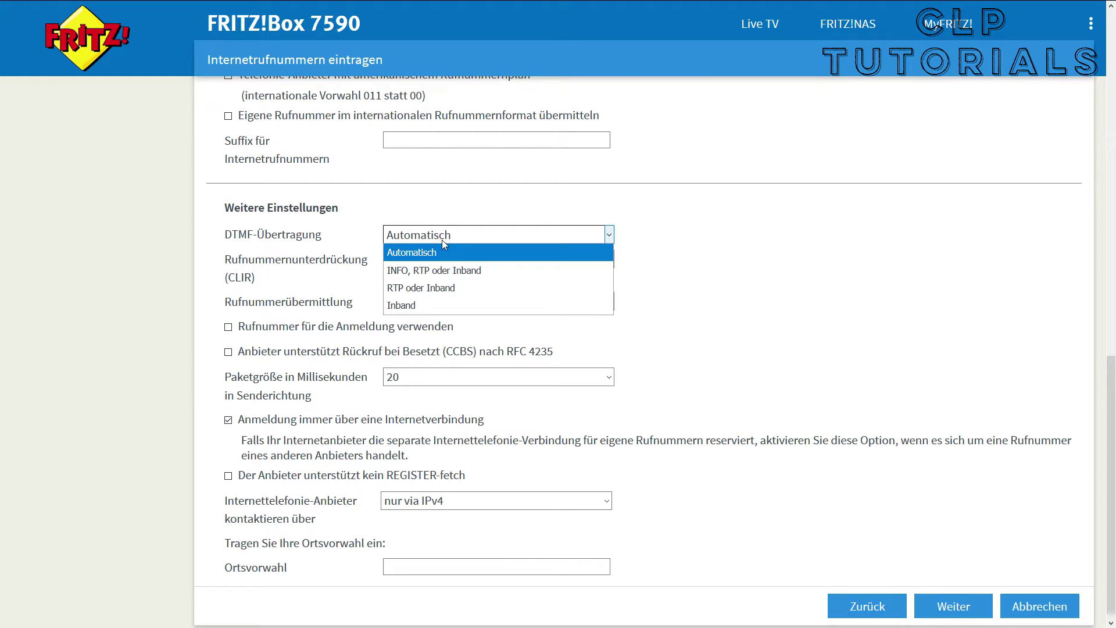
click(480, 289)
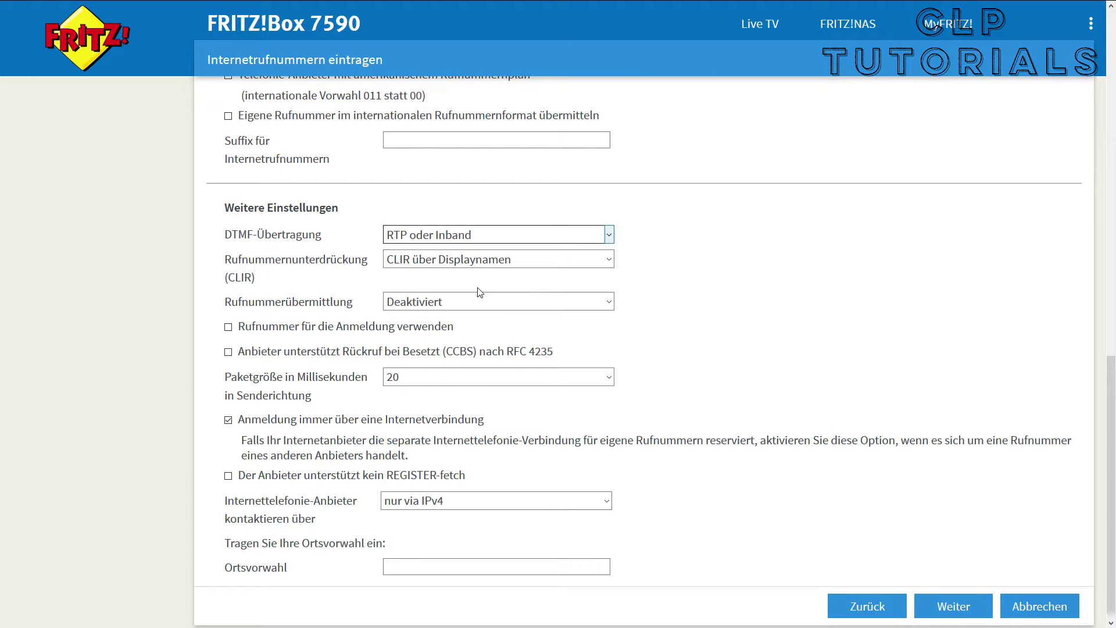
- Set Rufnummernunterdrückung to CLIR über RFC 3325 (Id) and Rufnummerübermittlung to Rufnummer in "P-Preferred-Identity"
click(457, 263)
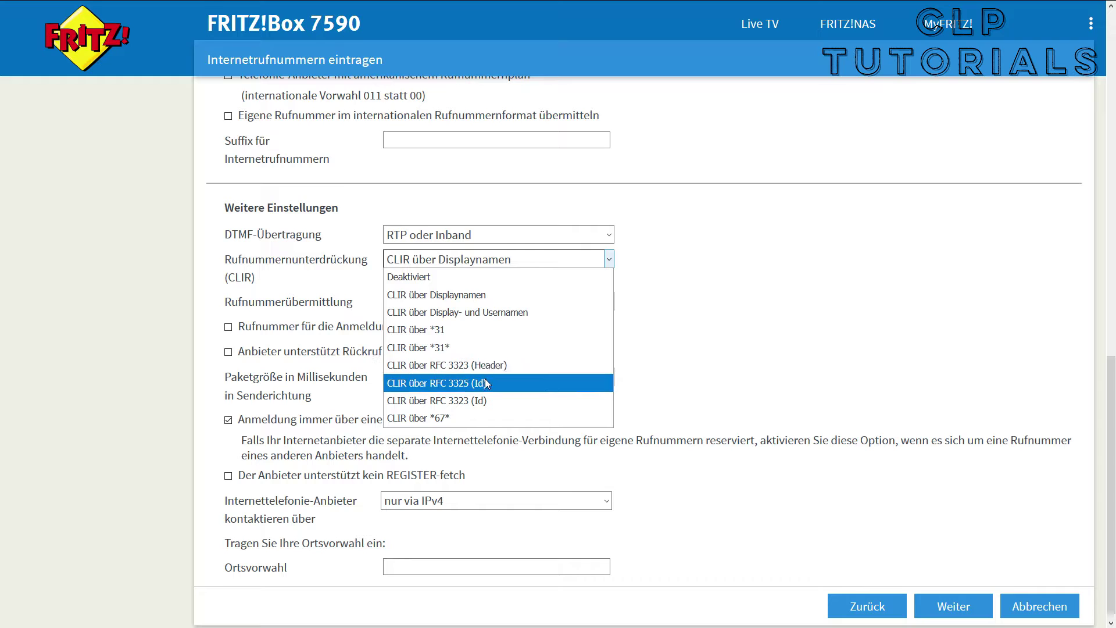
click(496, 386)
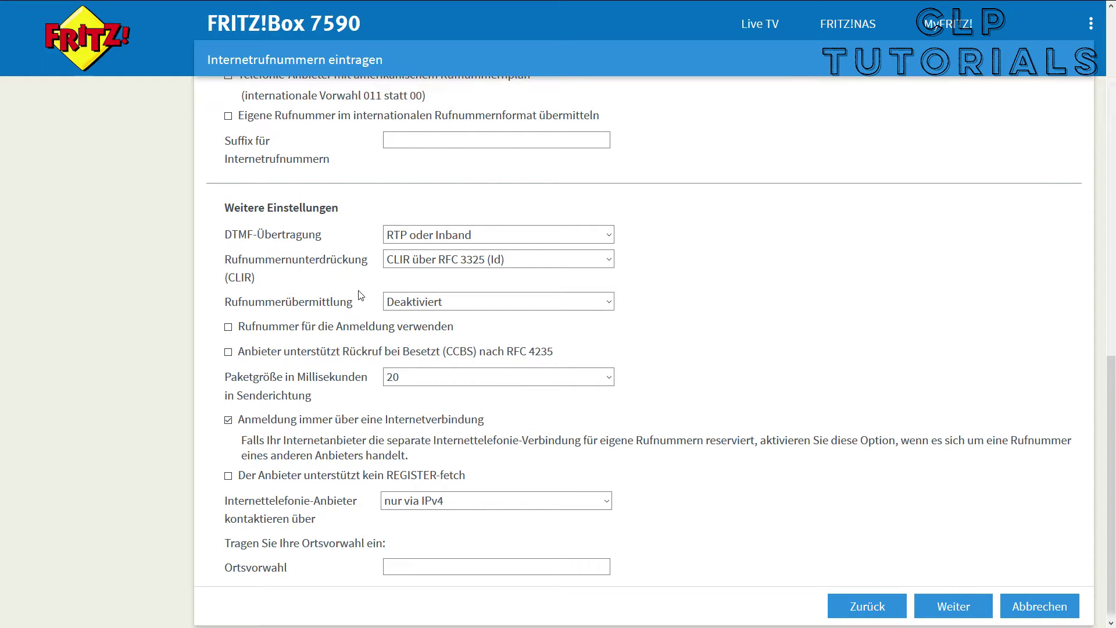
click(444, 303)
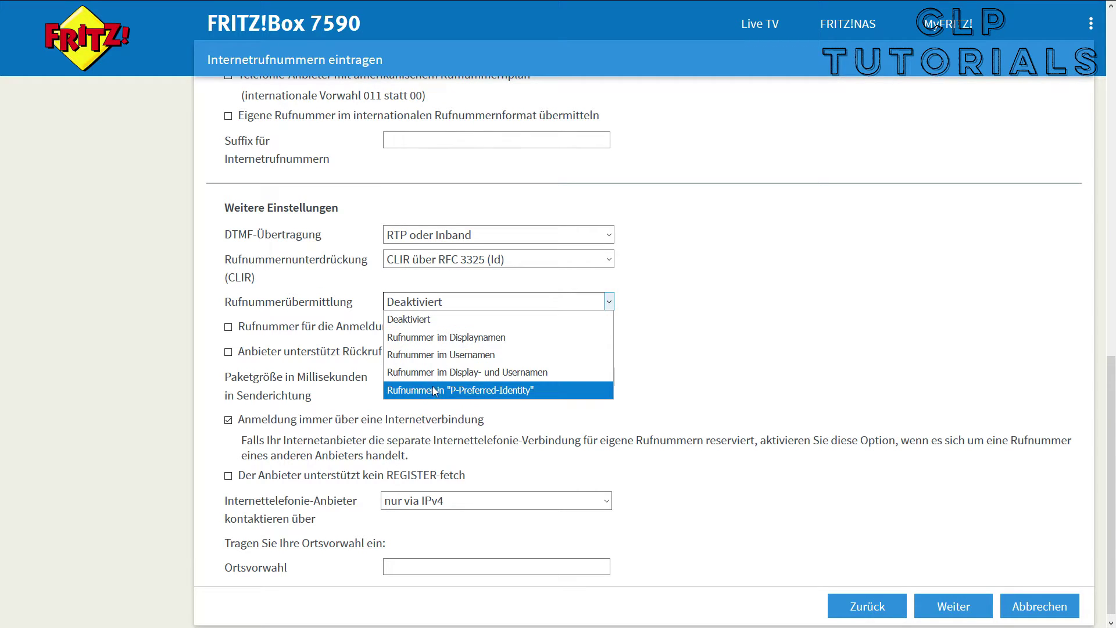
click(557, 395)
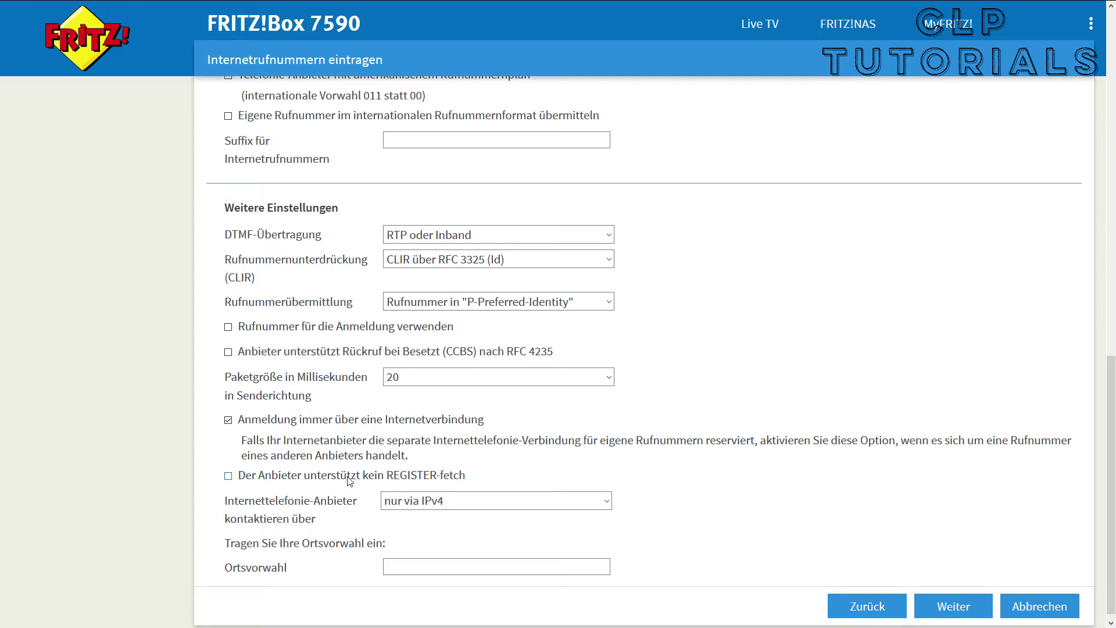
- Save the SIP trunk's registration data, run the internet telephony check and finish the number setup
scroll(348, 480, down, 1)
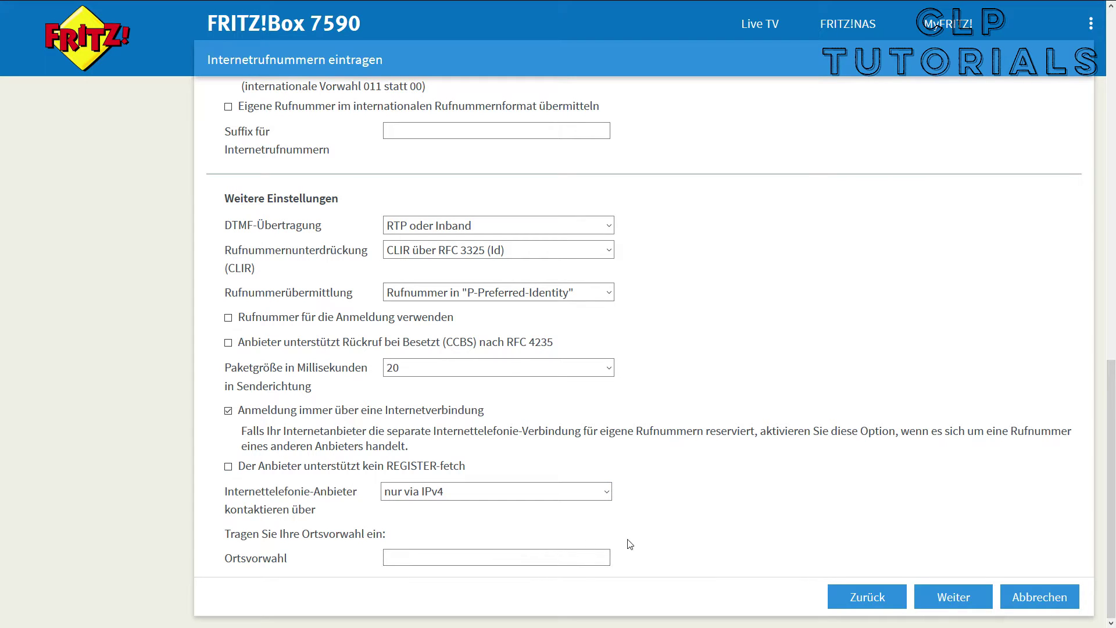
click(930, 598)
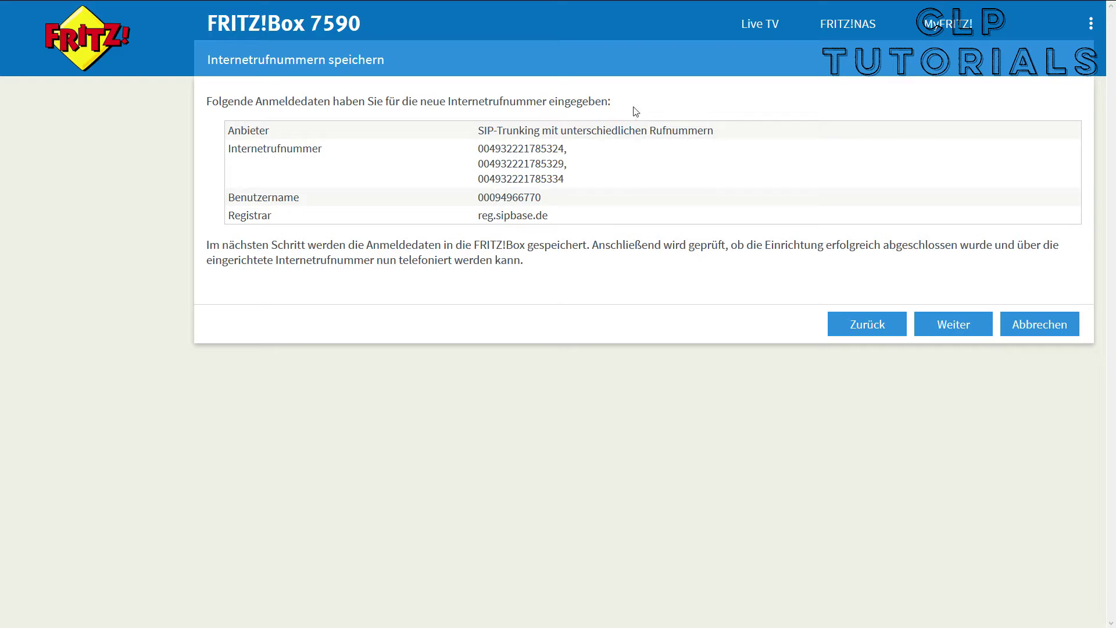
click(967, 325)
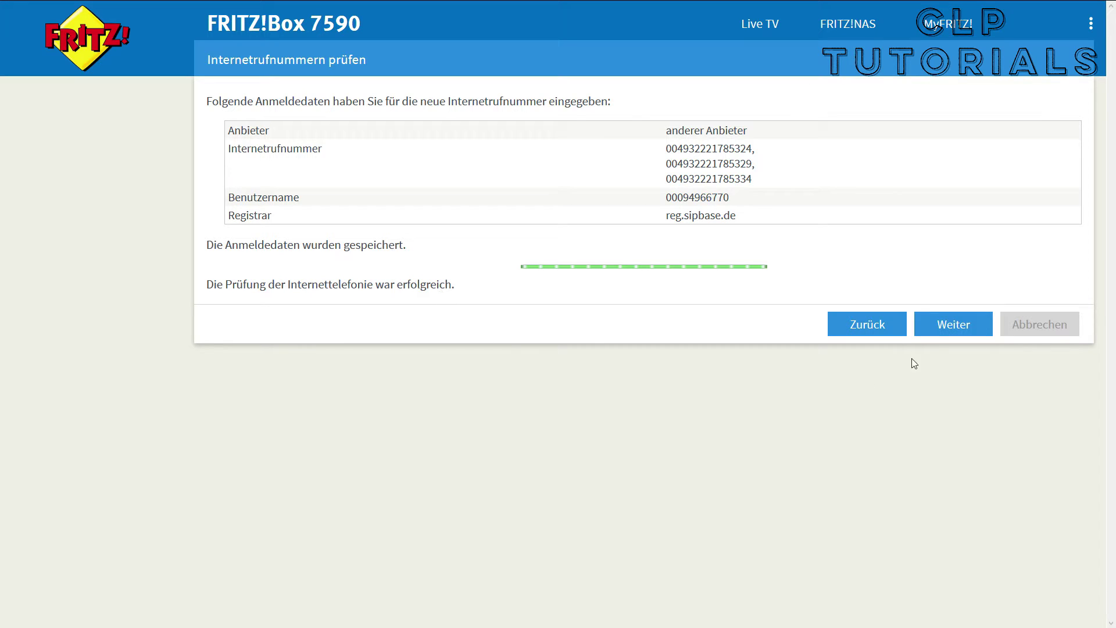
click(940, 327)
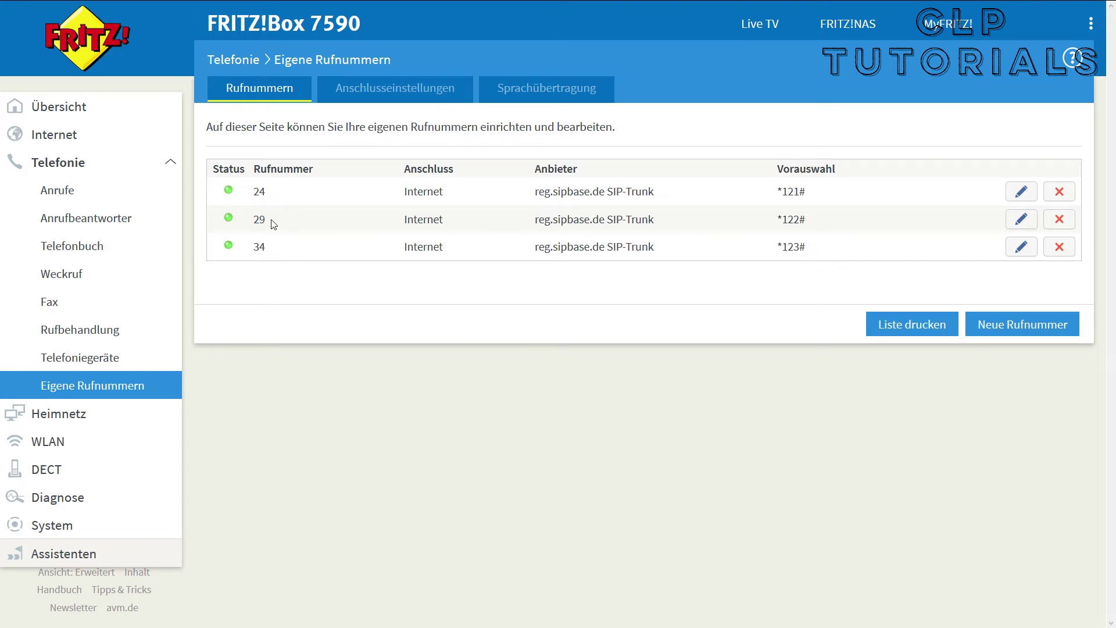
drag(254, 192, 264, 191)
click(265, 192)
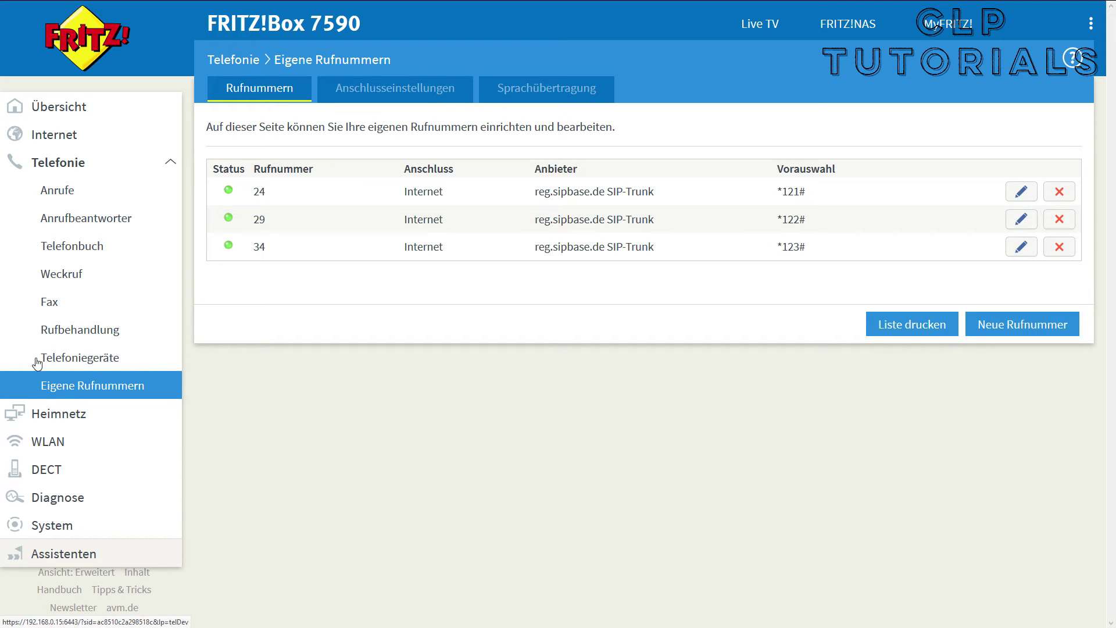
- Assign number 24 for outgoing calls to the telephone device on port FON 1 and save it
click(85, 362)
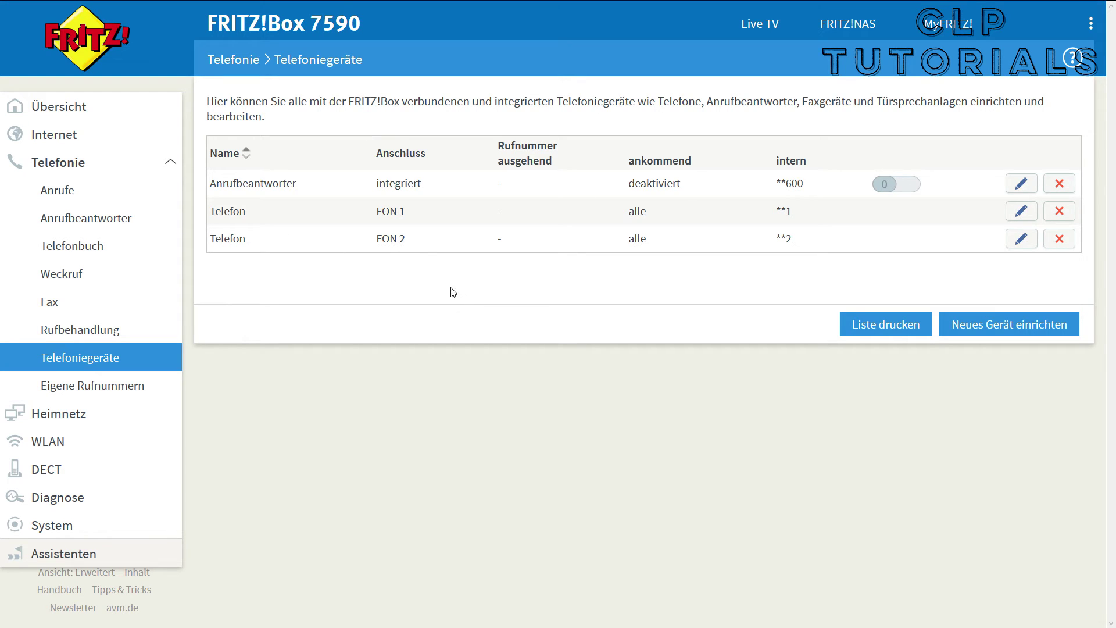
click(1022, 211)
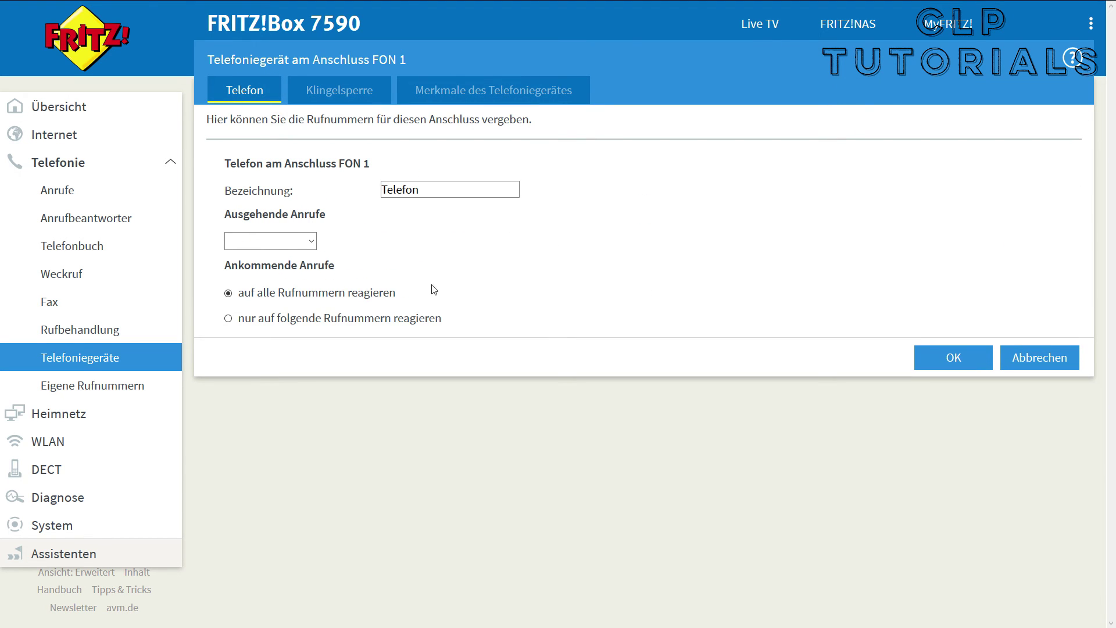
click(311, 241)
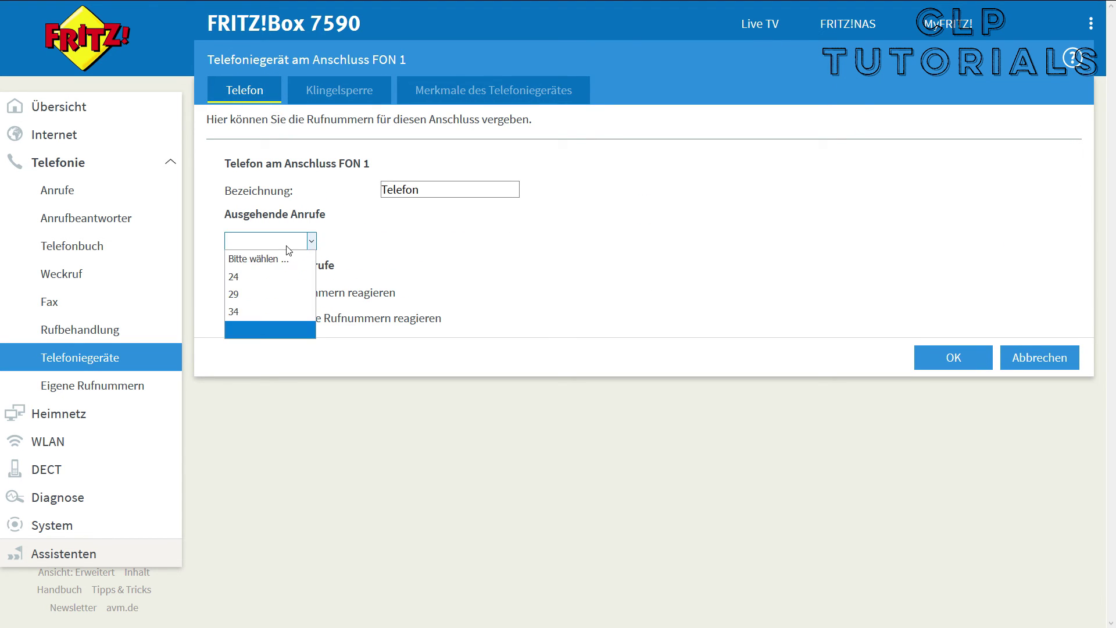
click(249, 277)
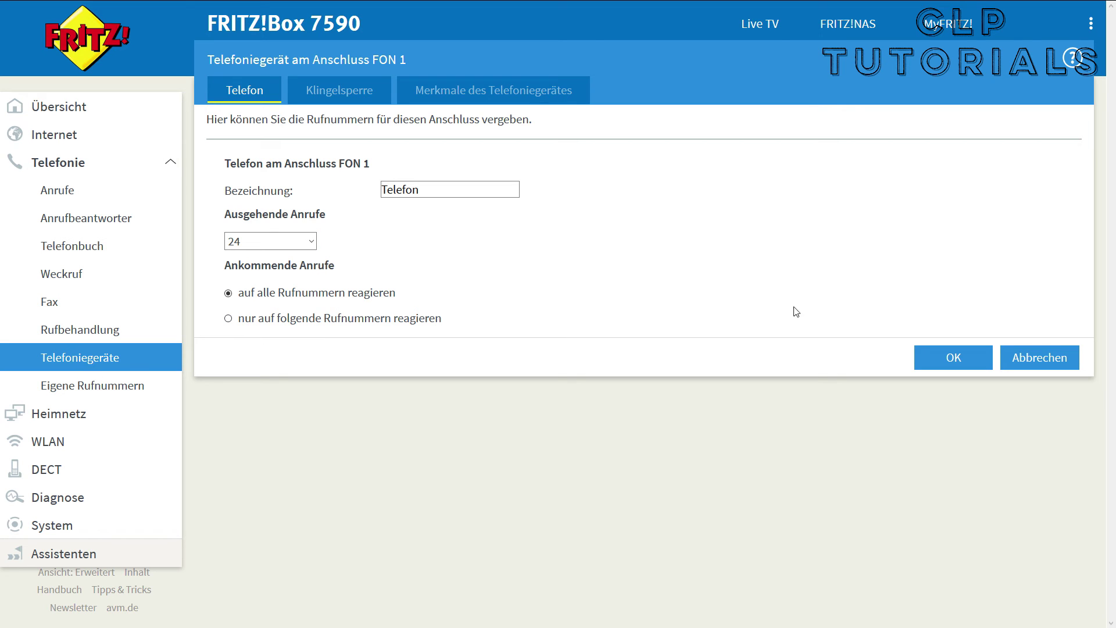
click(952, 357)
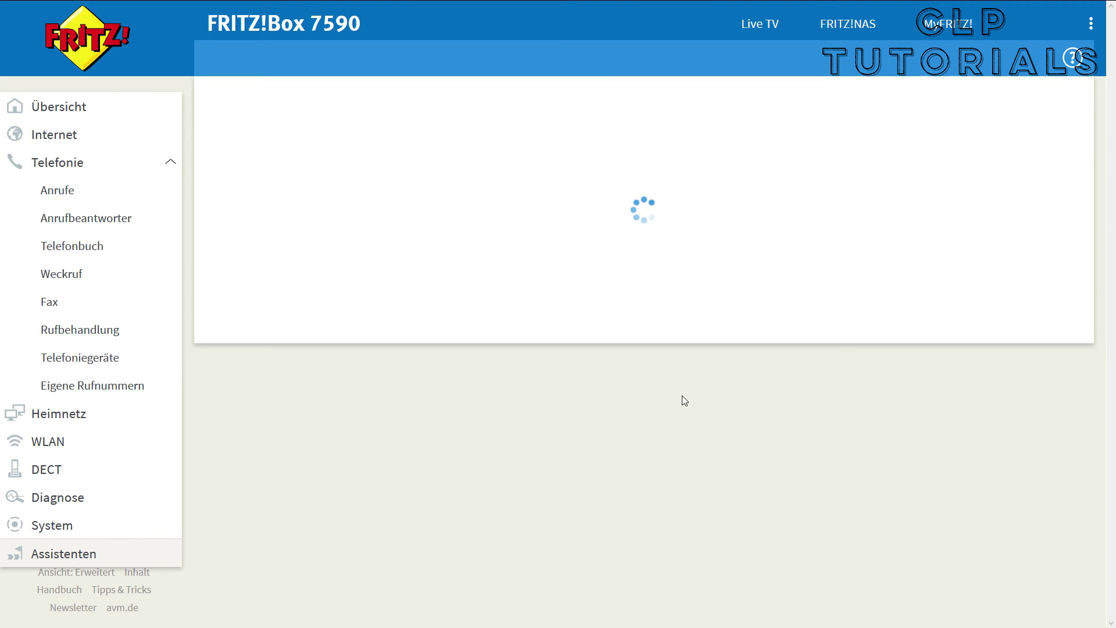